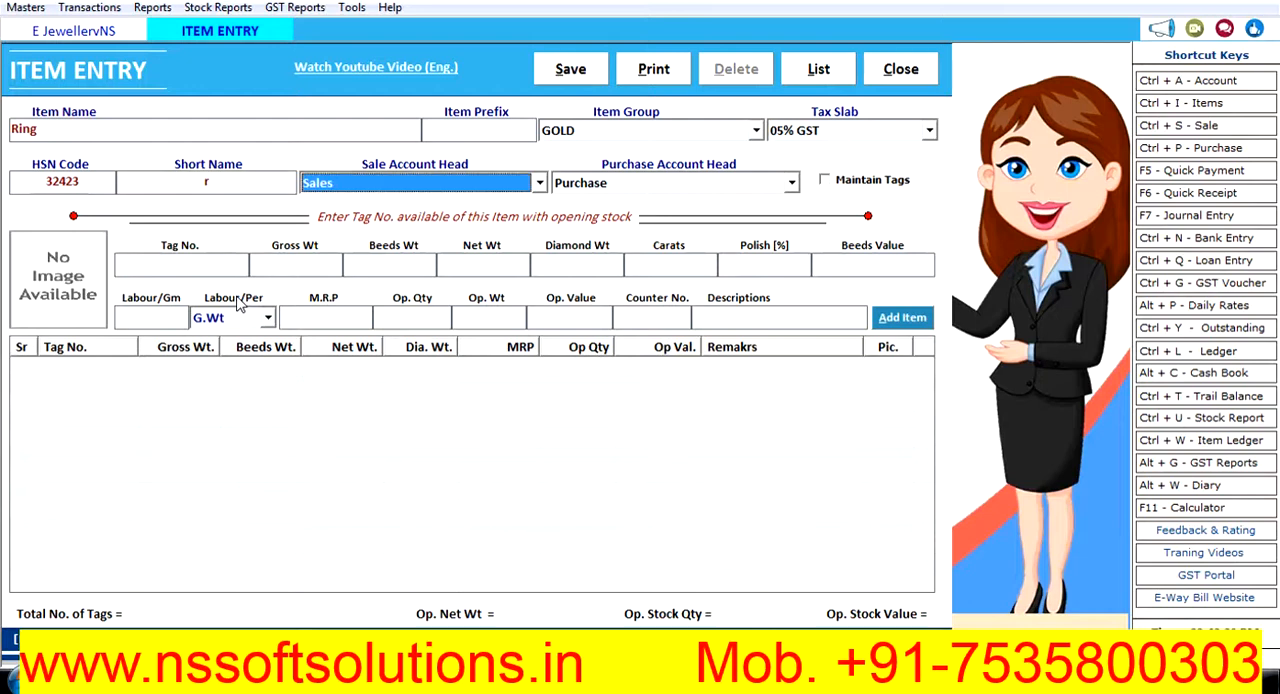
pyautogui.press('Tab')
pyautogui.press('Tab')
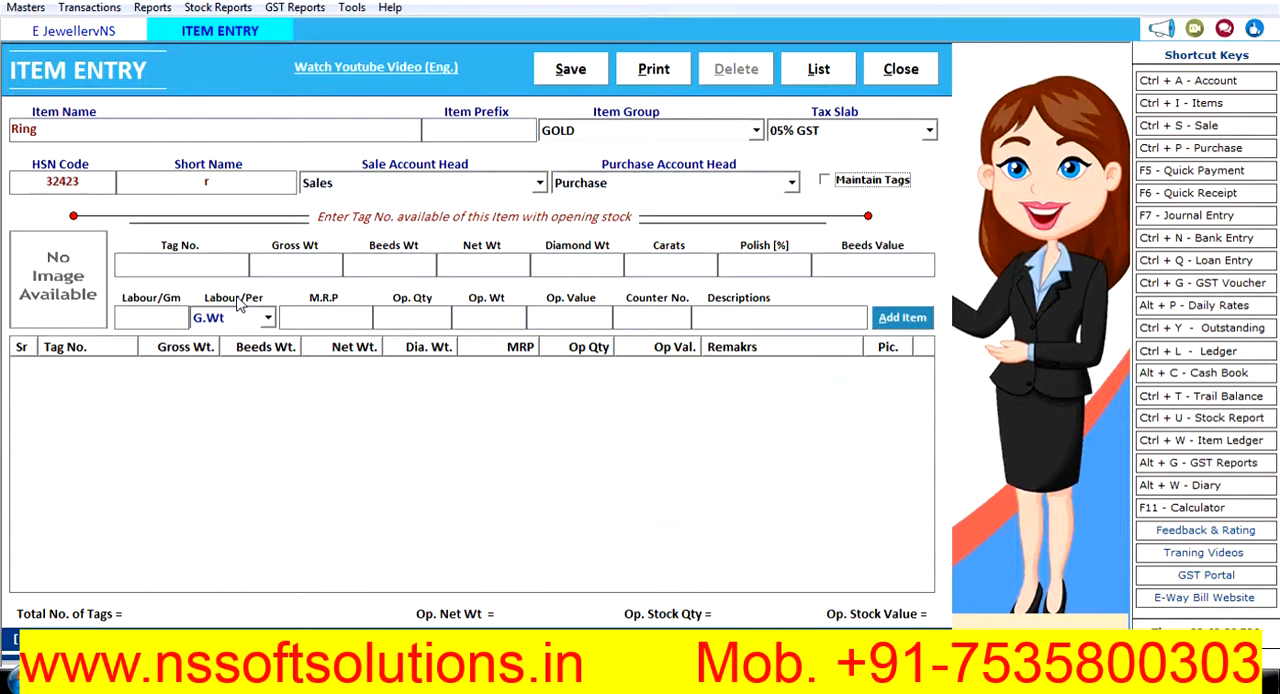
# - Enable tag maintenance for the Ring item, keeping Sales and Purchase as its account heads
pyautogui.click(824, 181)
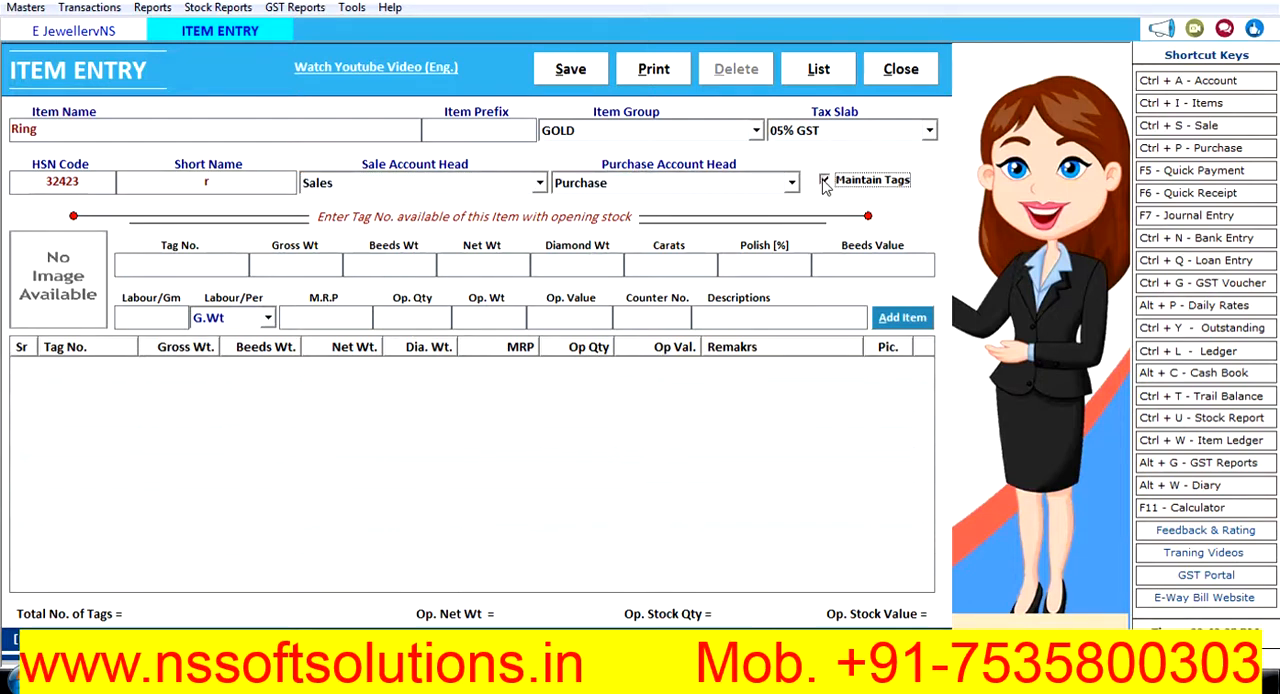
pyautogui.click(203, 264)
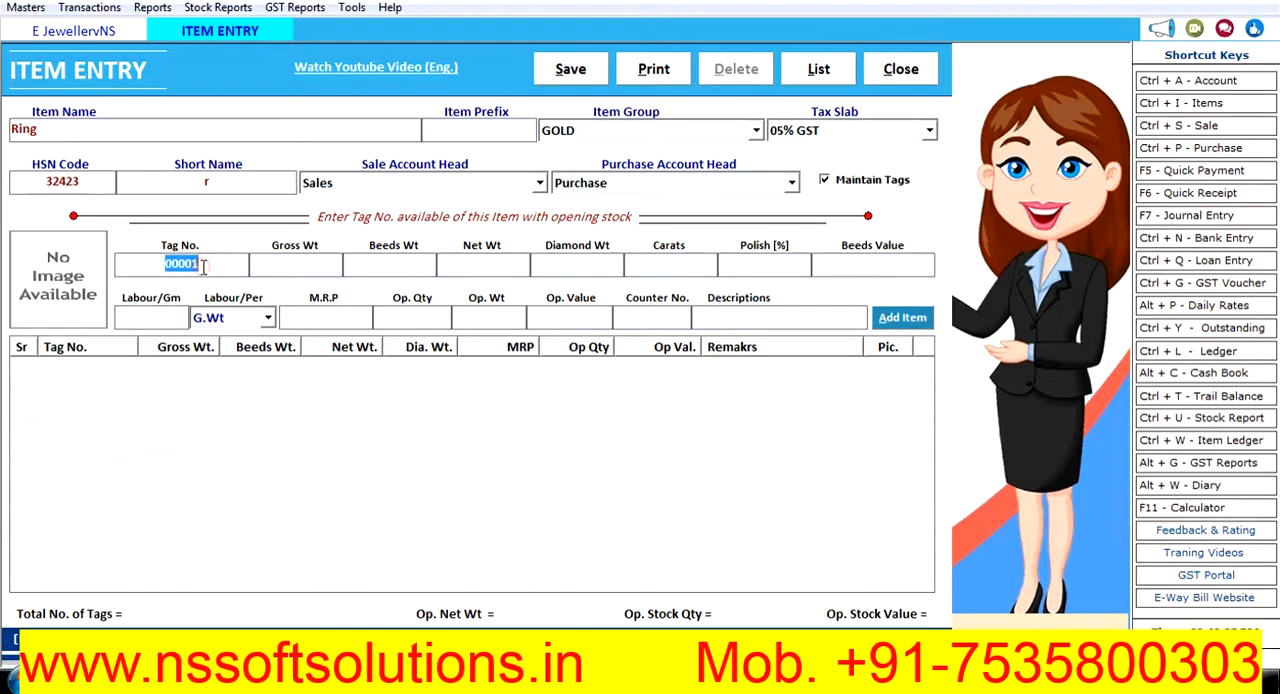
# - Enter the Ring tag's gross weight 0.3, diamond weight 1, polish 0.1 percent and beeds value 20000
pyautogui.click(291, 268)
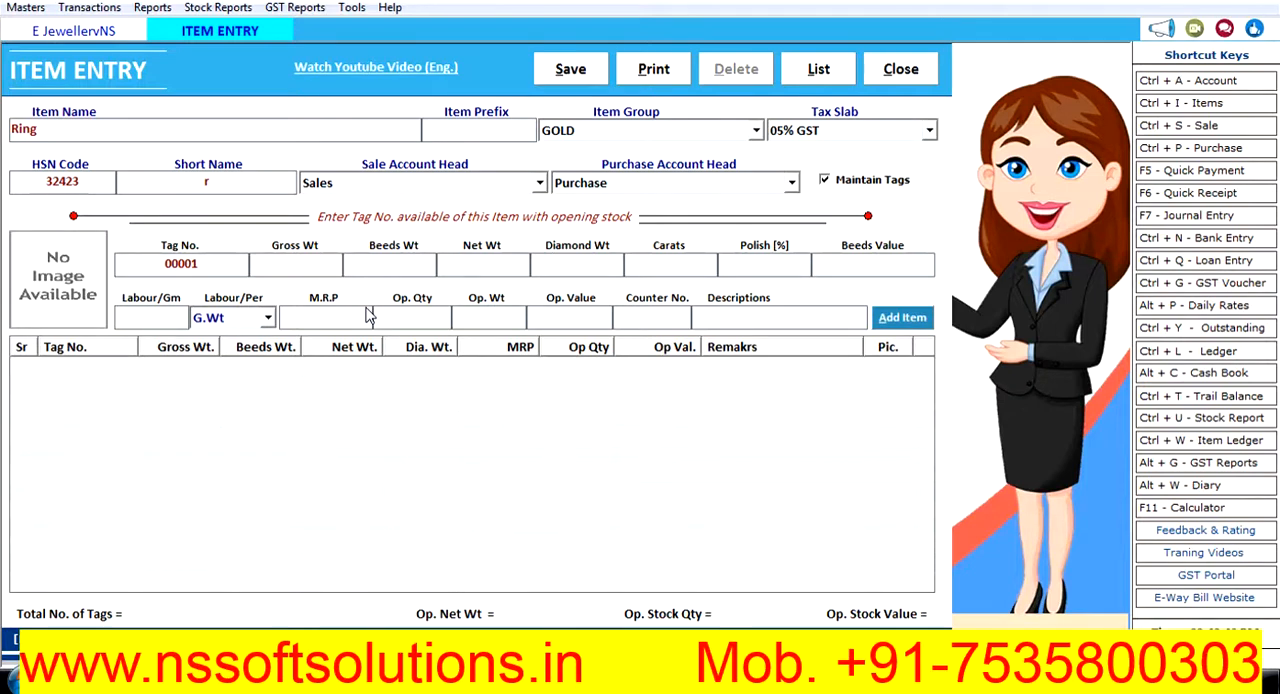
pyautogui.write('0.3')
pyautogui.press('Tab')
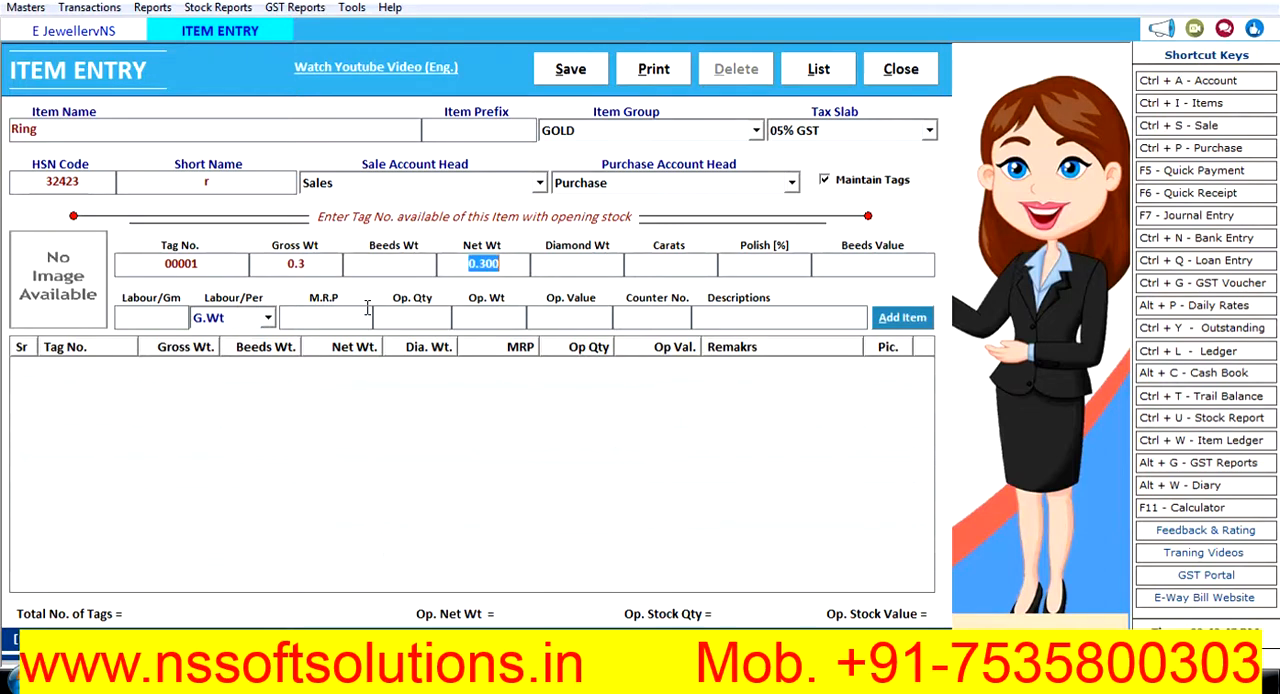
pyautogui.press('Tab')
pyautogui.write('.1')
pyautogui.write('2000')
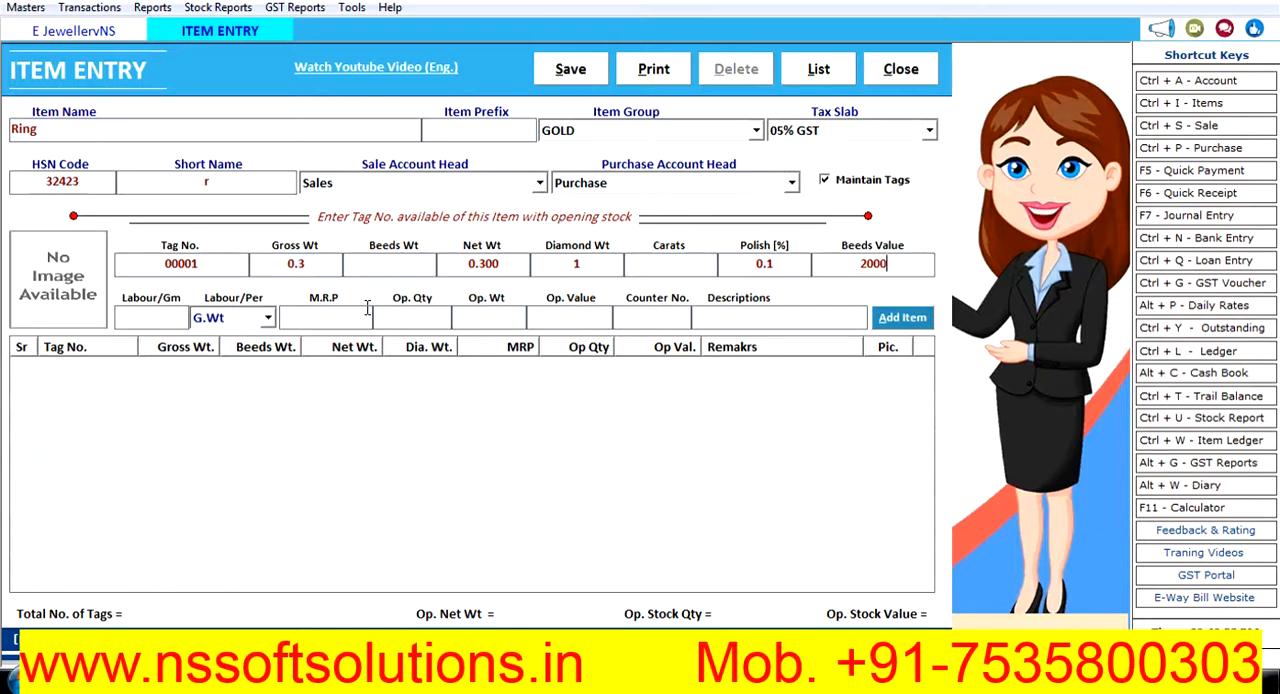
pyautogui.write('0')
# - Set the Ring tag's labour charge to 100, calculated per Pcs
pyautogui.press('Tab')
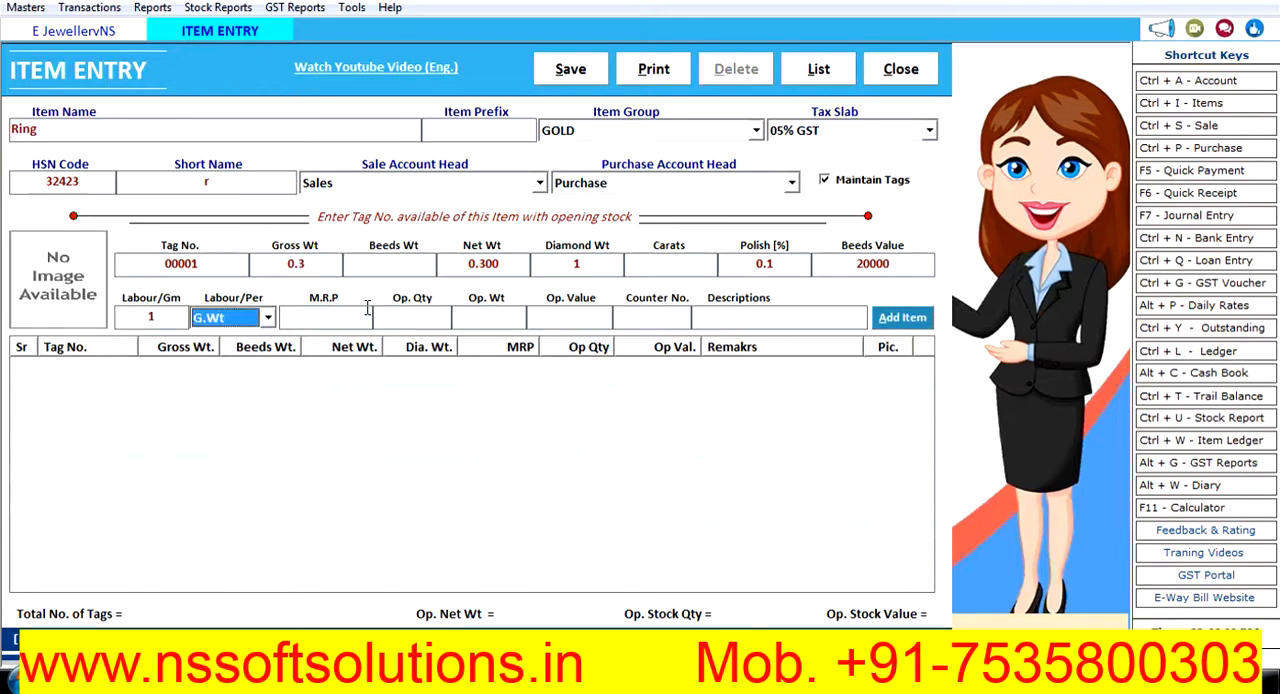
pyautogui.press('Tab')
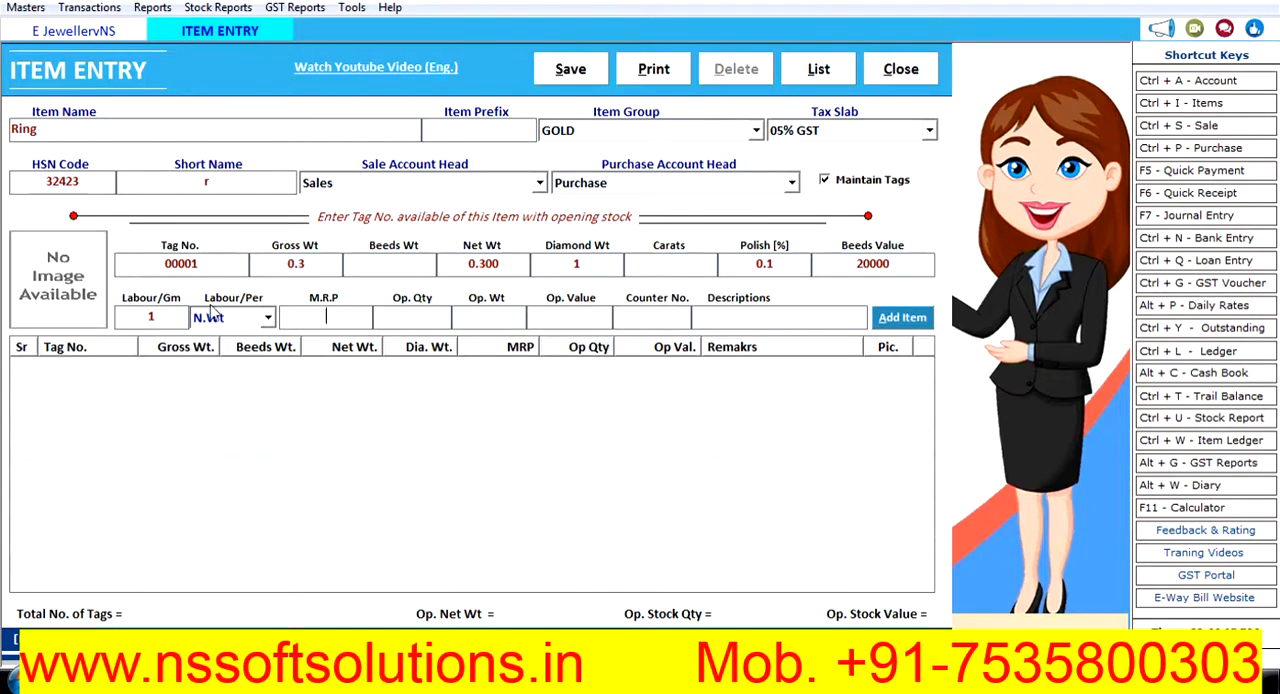
pyautogui.click(168, 317)
pyautogui.write('100')
pyautogui.press('Tab')
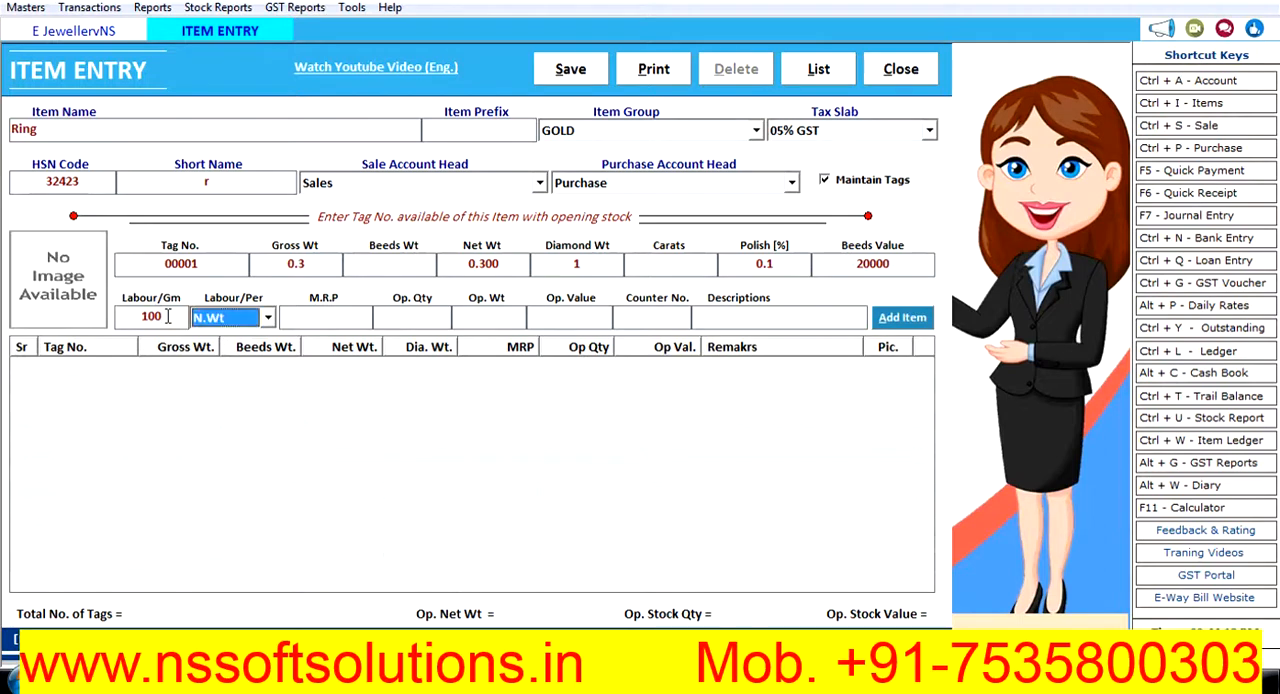
pyautogui.press('Tab')
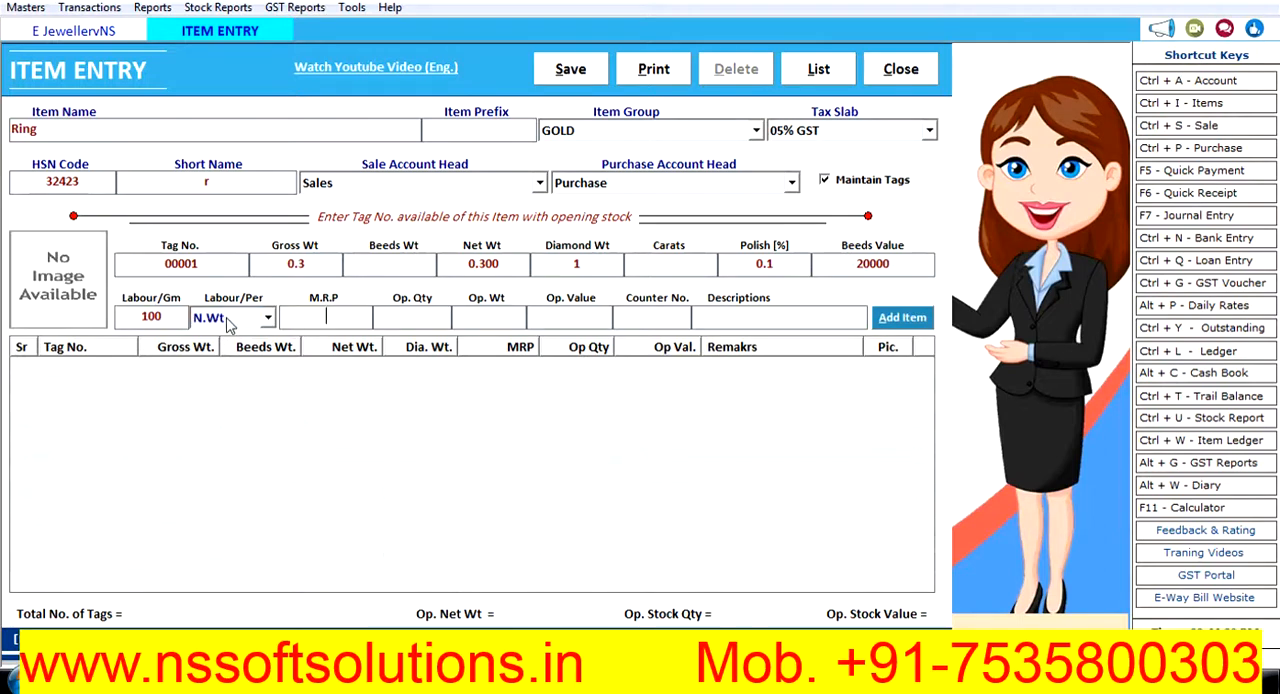
pyautogui.click(268, 317)
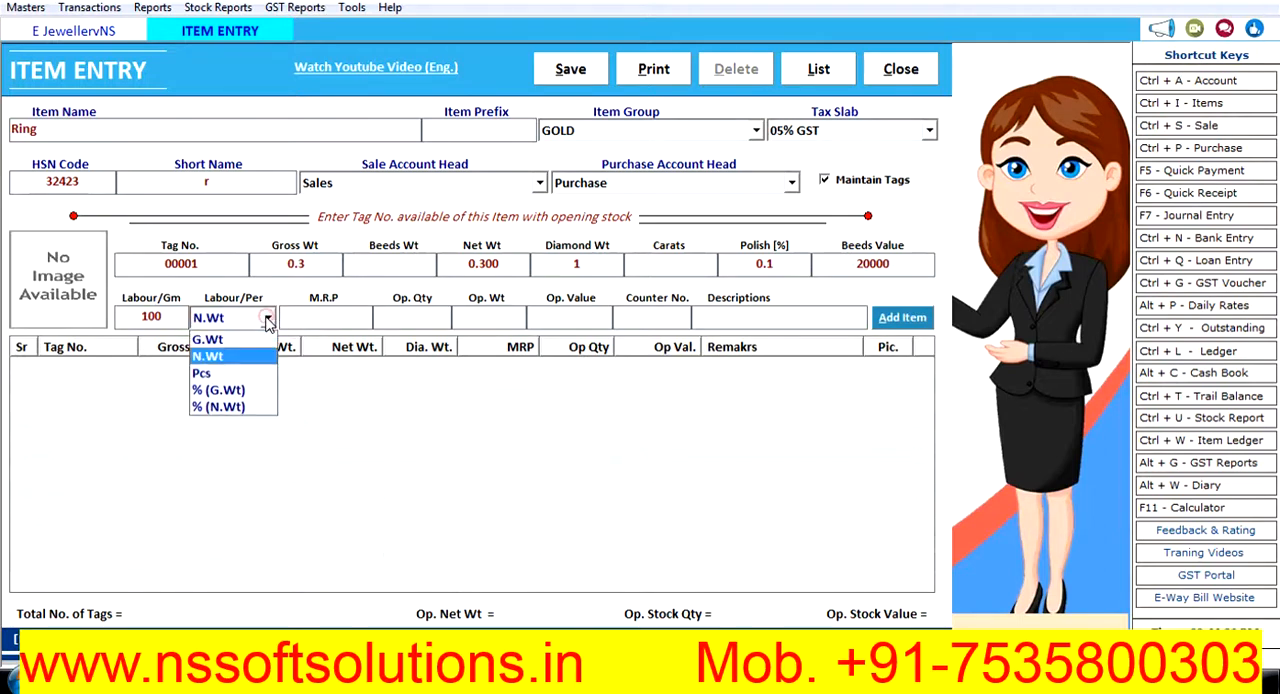
pyautogui.click(232, 373)
# - Set the Ring tag's M.R.P. to 25000 and attach Koala.jpg from Sample Pictures as its image
pyautogui.click(309, 318)
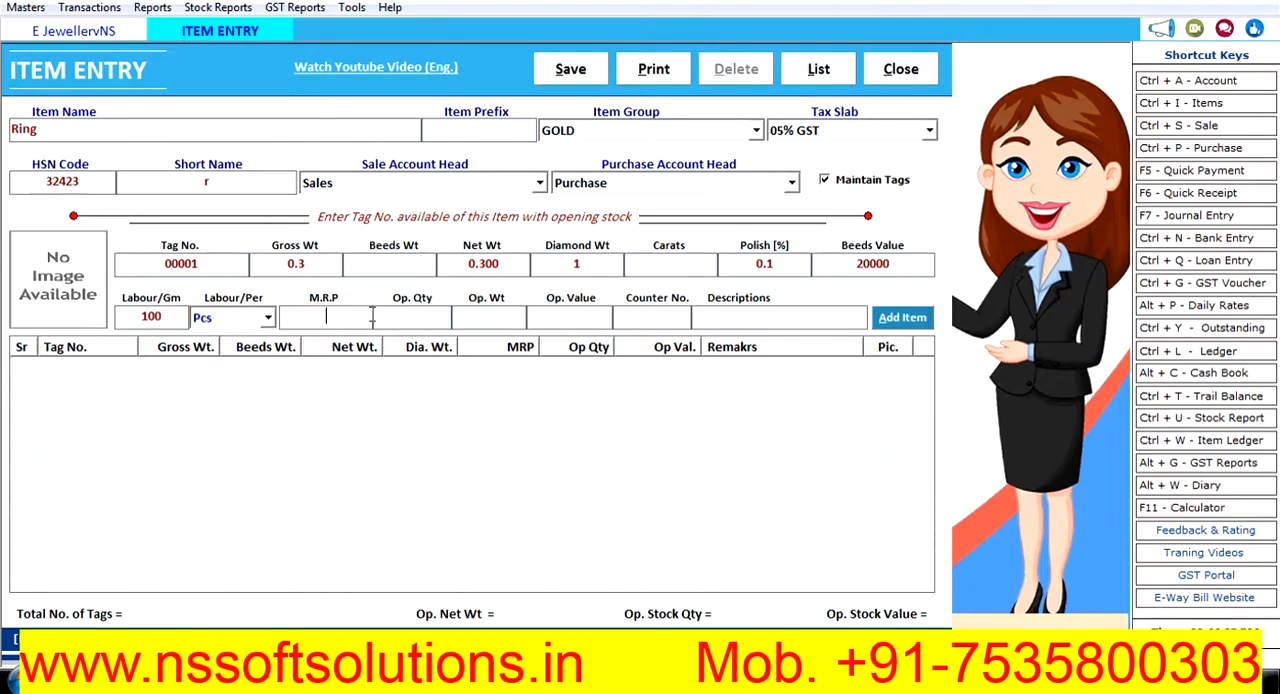
pyautogui.write('25000')
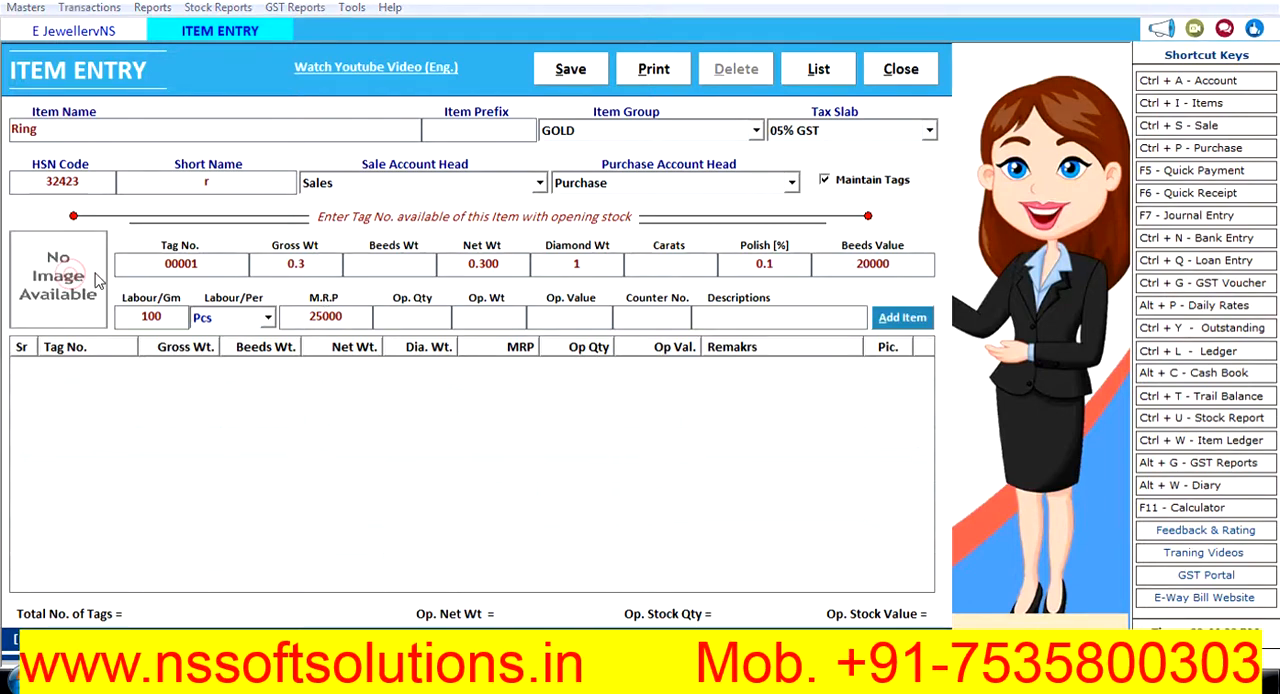
pyautogui.click(62, 260)
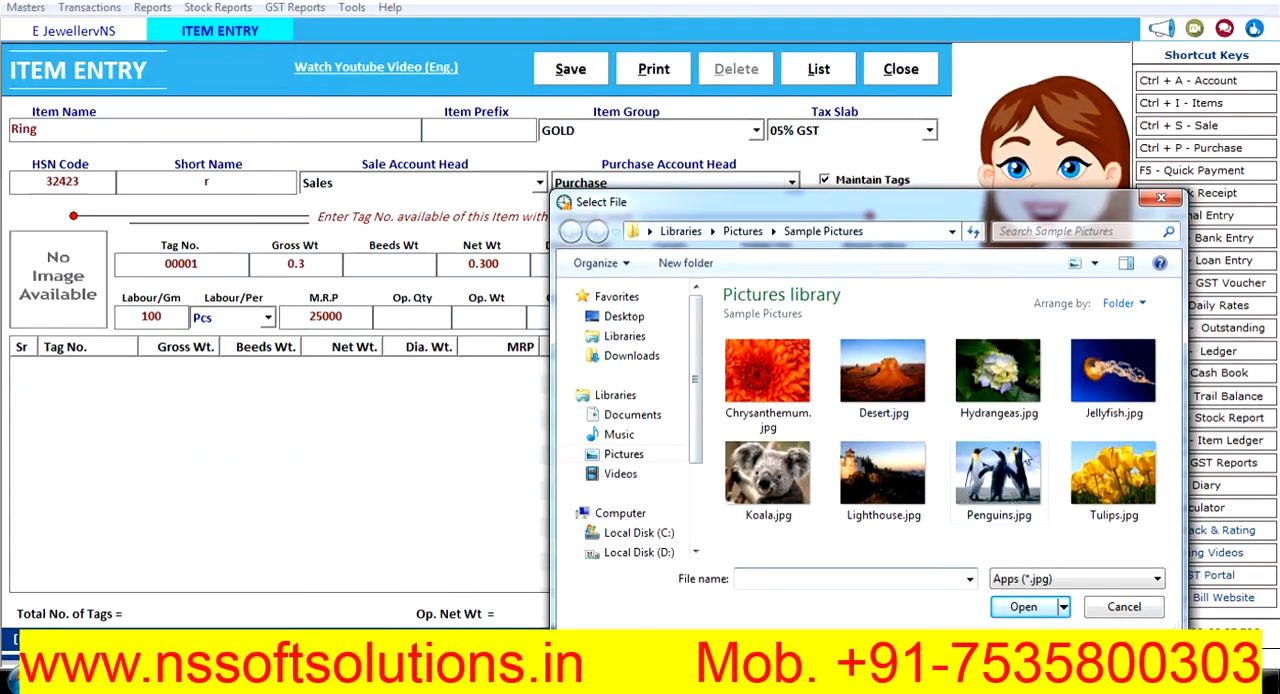
pyautogui.doubleClick(788, 476)
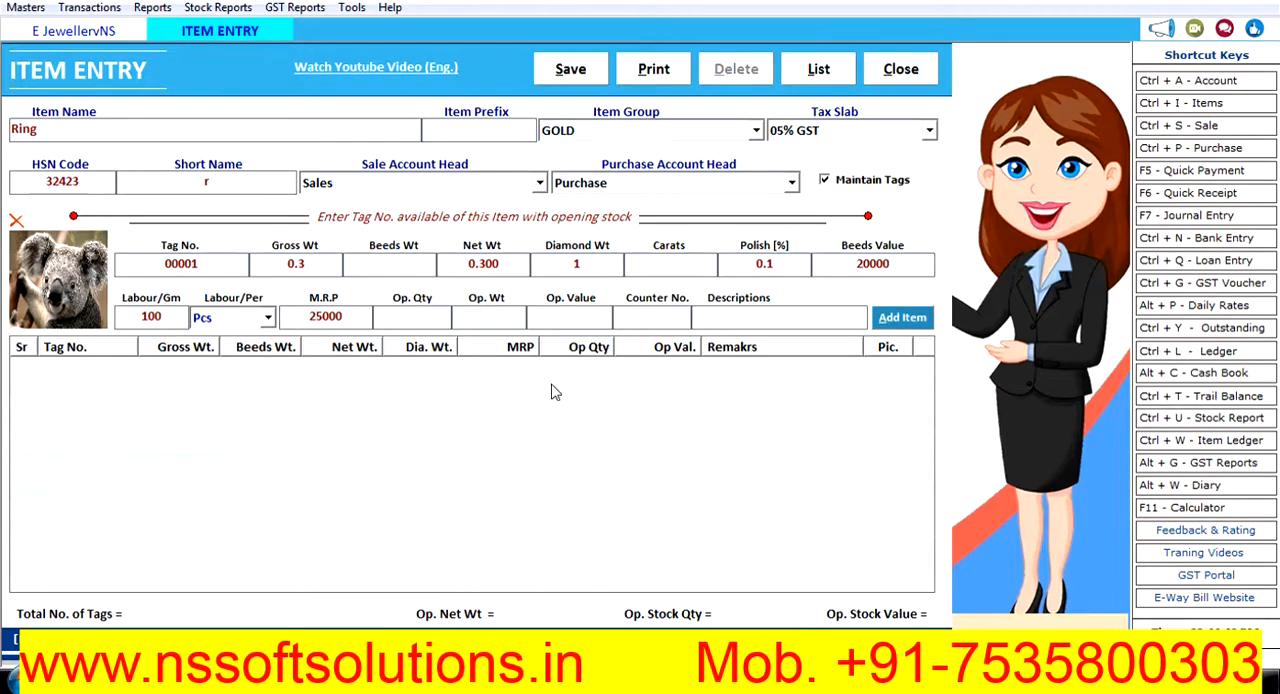
# - Try to save the Ring item and close the item entry form
pyautogui.click(580, 72)
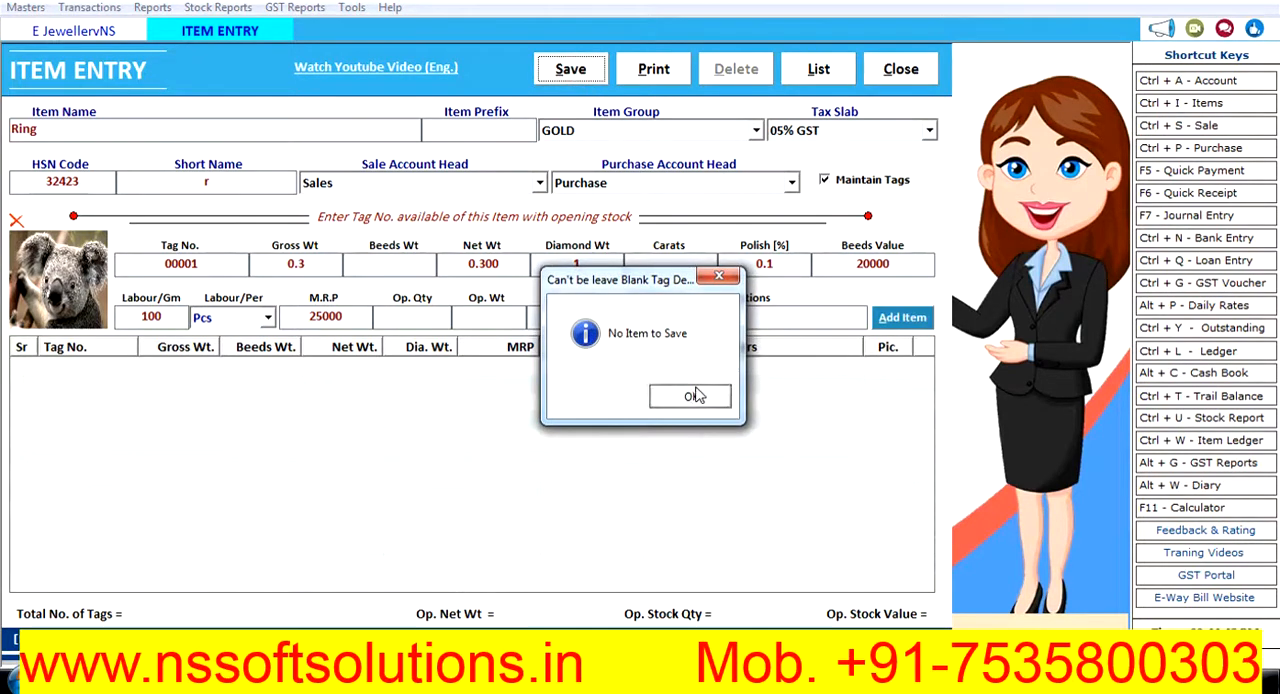
pyautogui.click(690, 397)
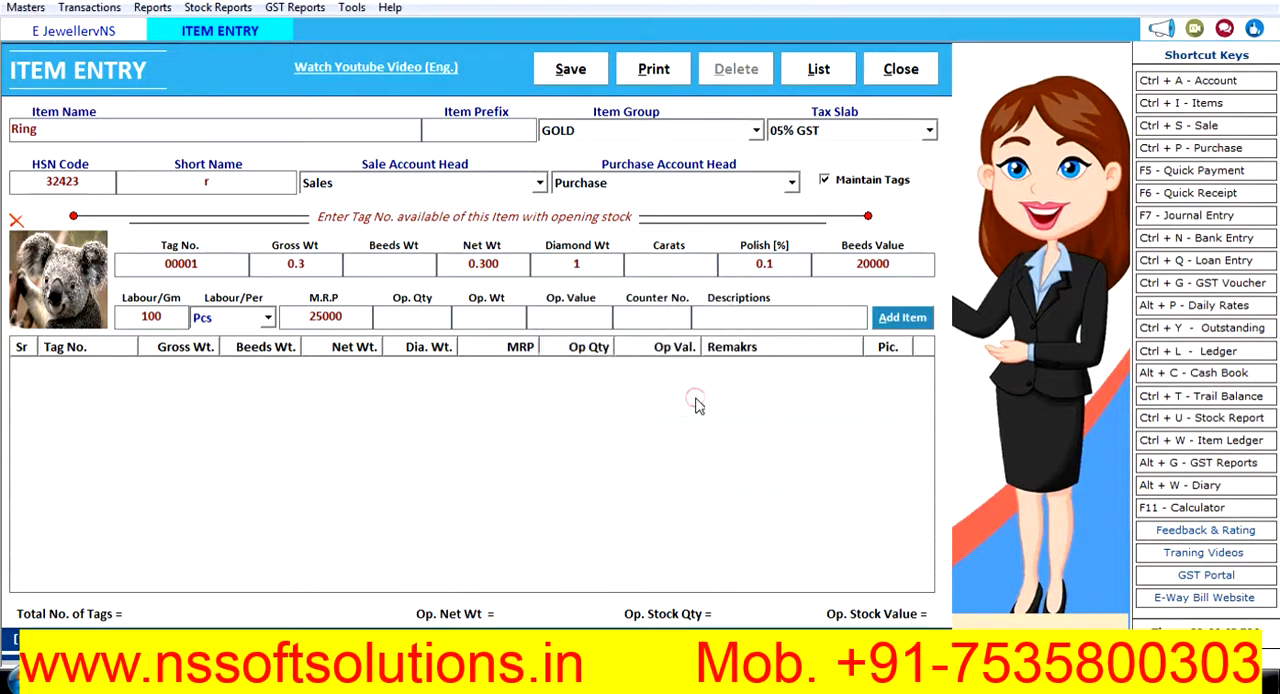
pyautogui.click(902, 72)
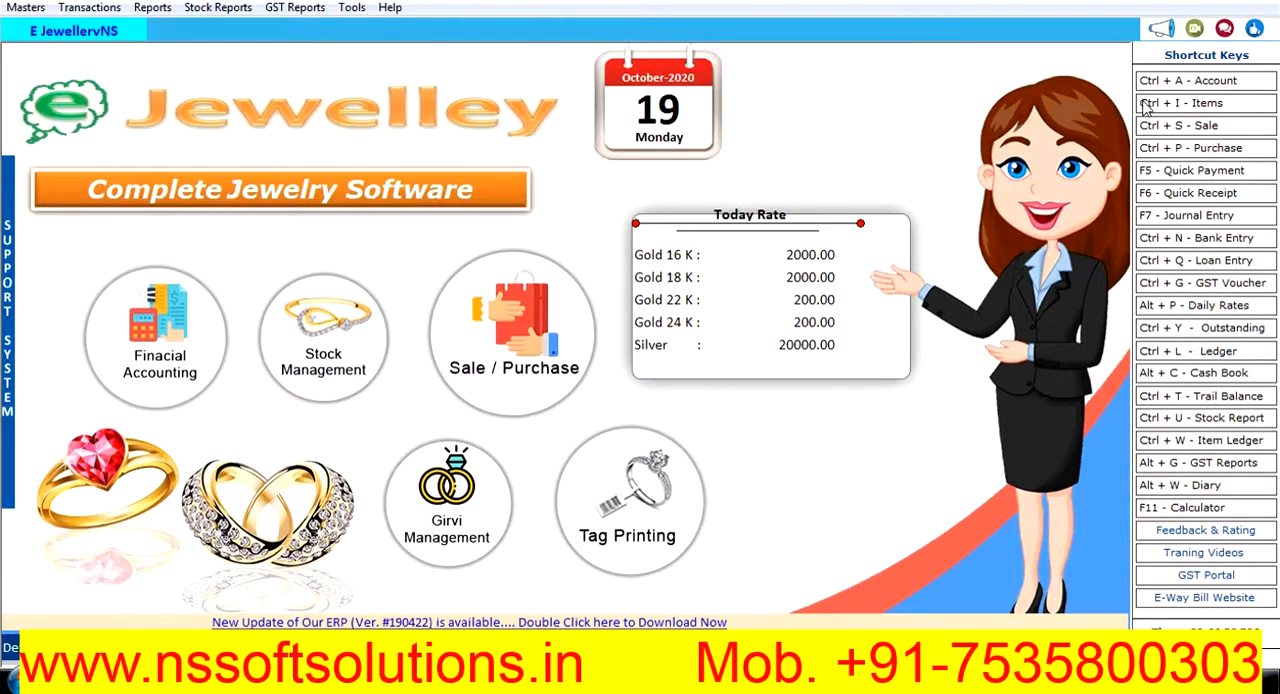
# - Open the list of items and search it by item name for "r"
pyautogui.click(1172, 104)
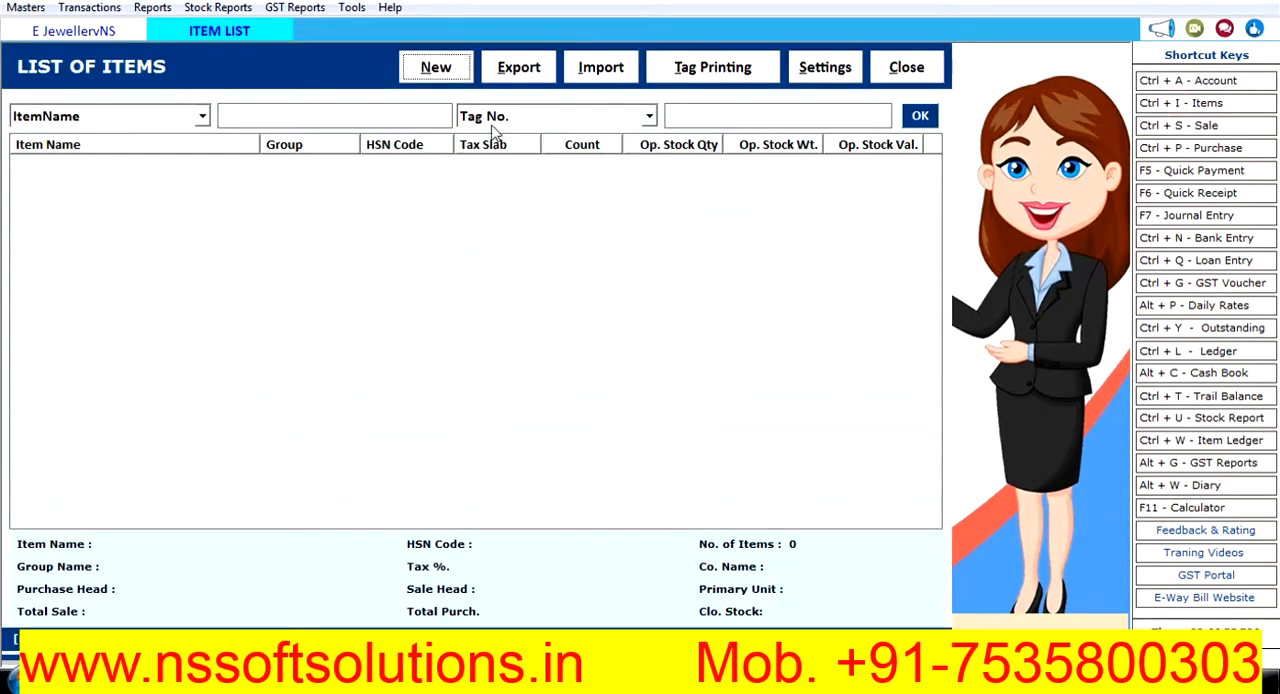
pyautogui.click(923, 117)
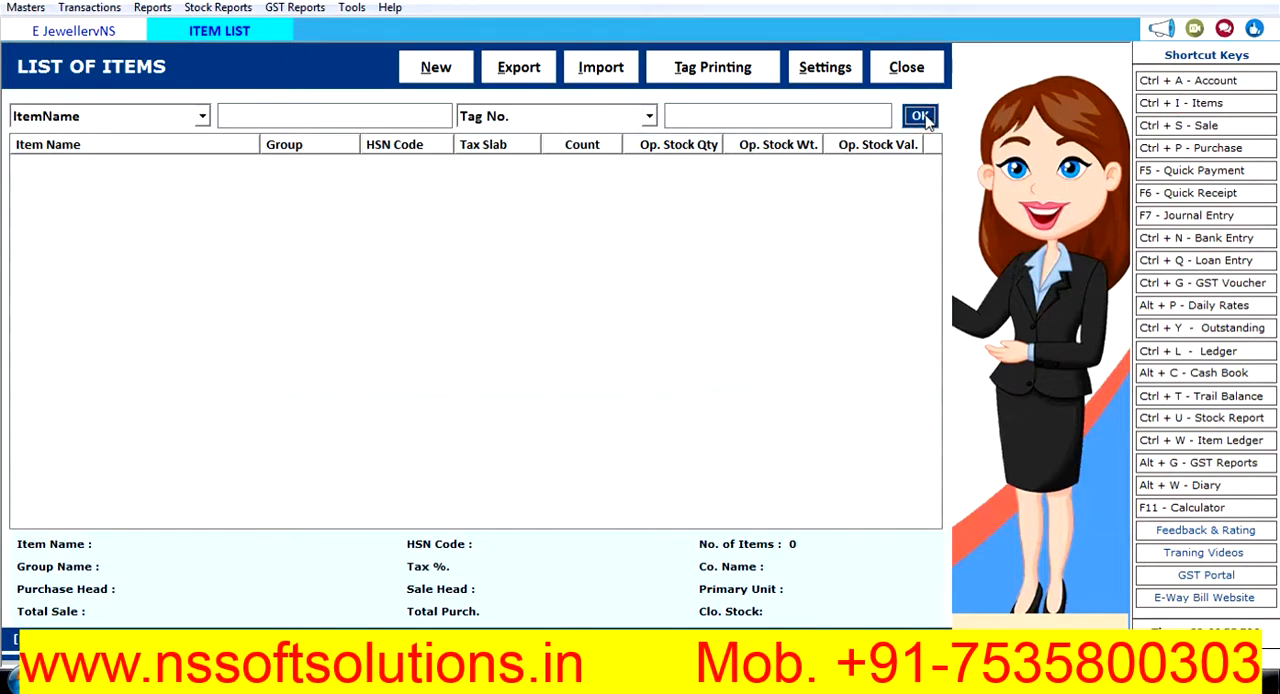
pyautogui.click(912, 72)
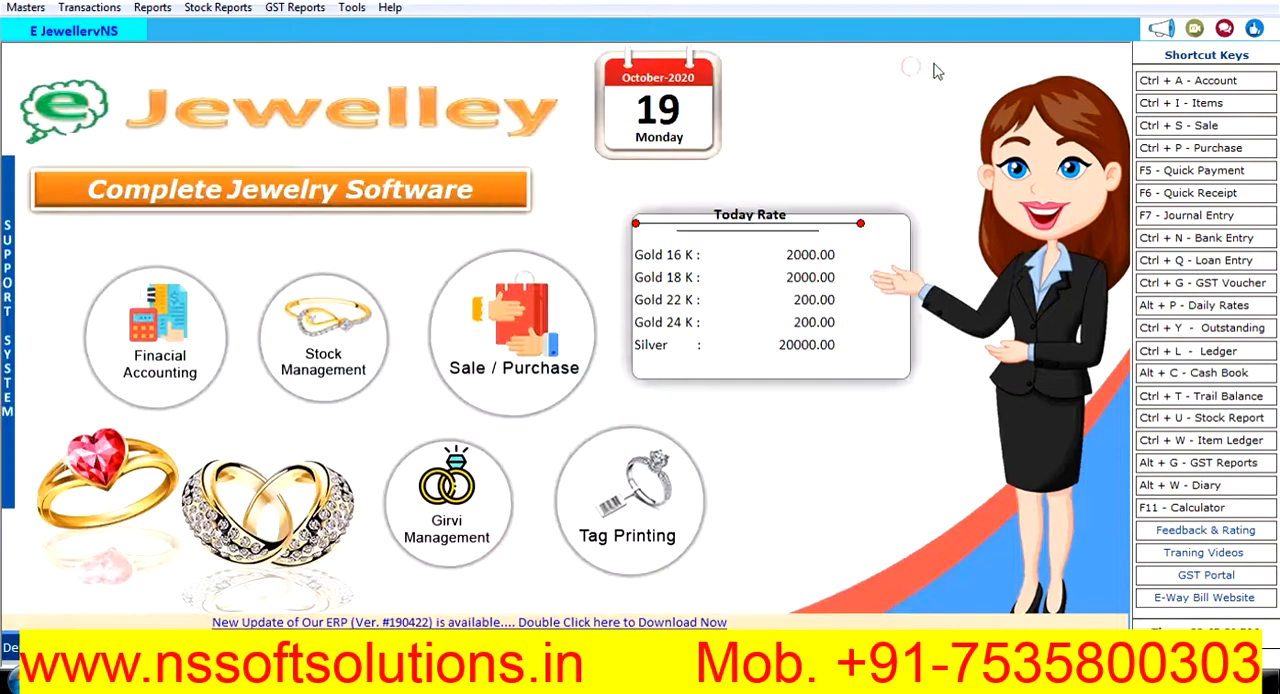
pyautogui.click(1210, 108)
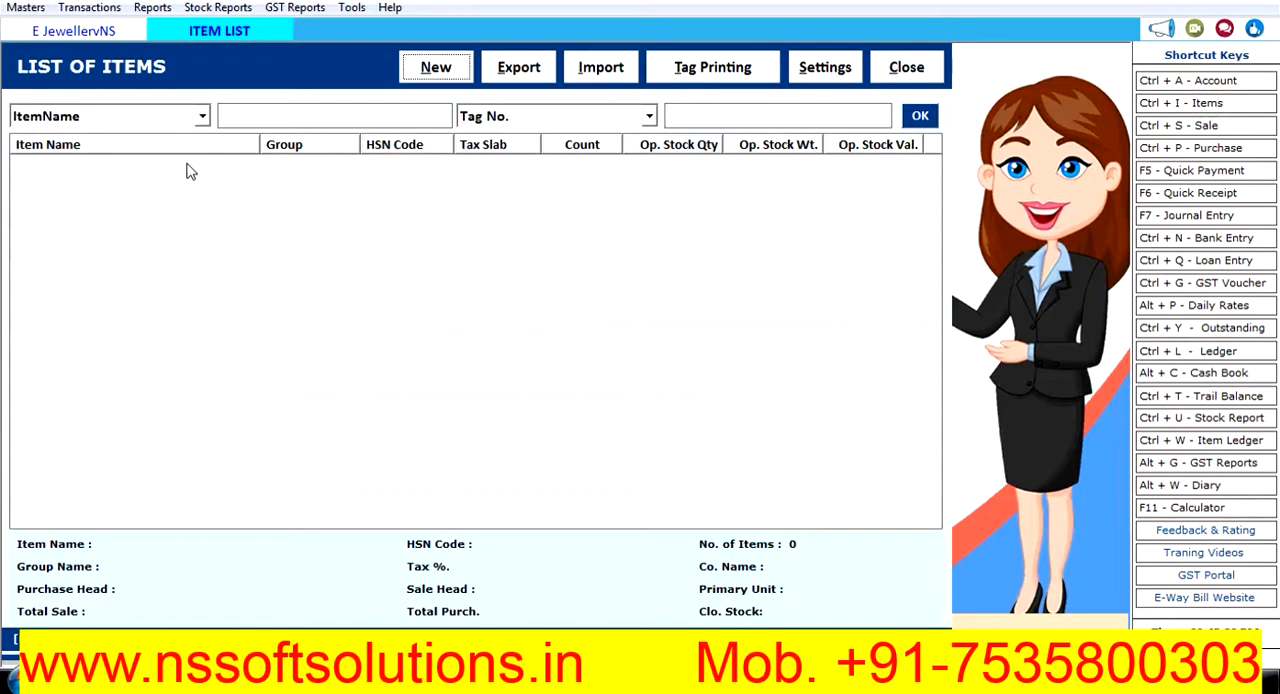
pyautogui.click(276, 125)
pyautogui.write('r')
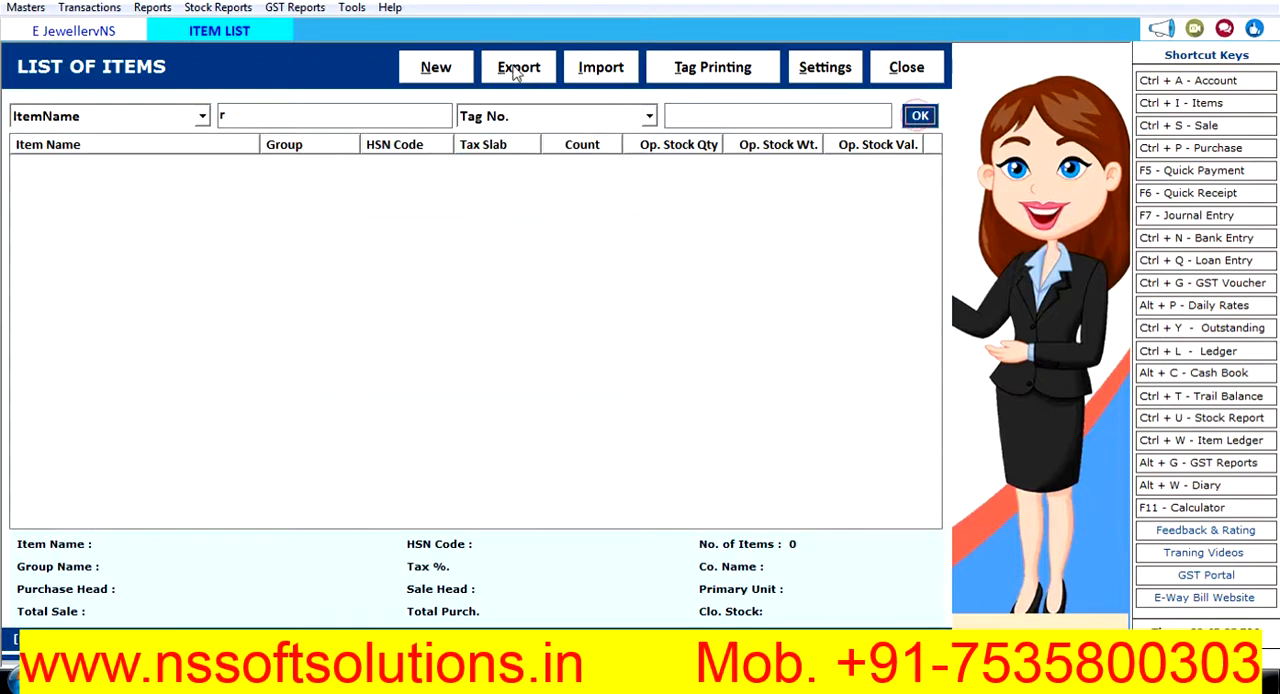
# - Start a new item entry and name the item Payal
pyautogui.click(440, 67)
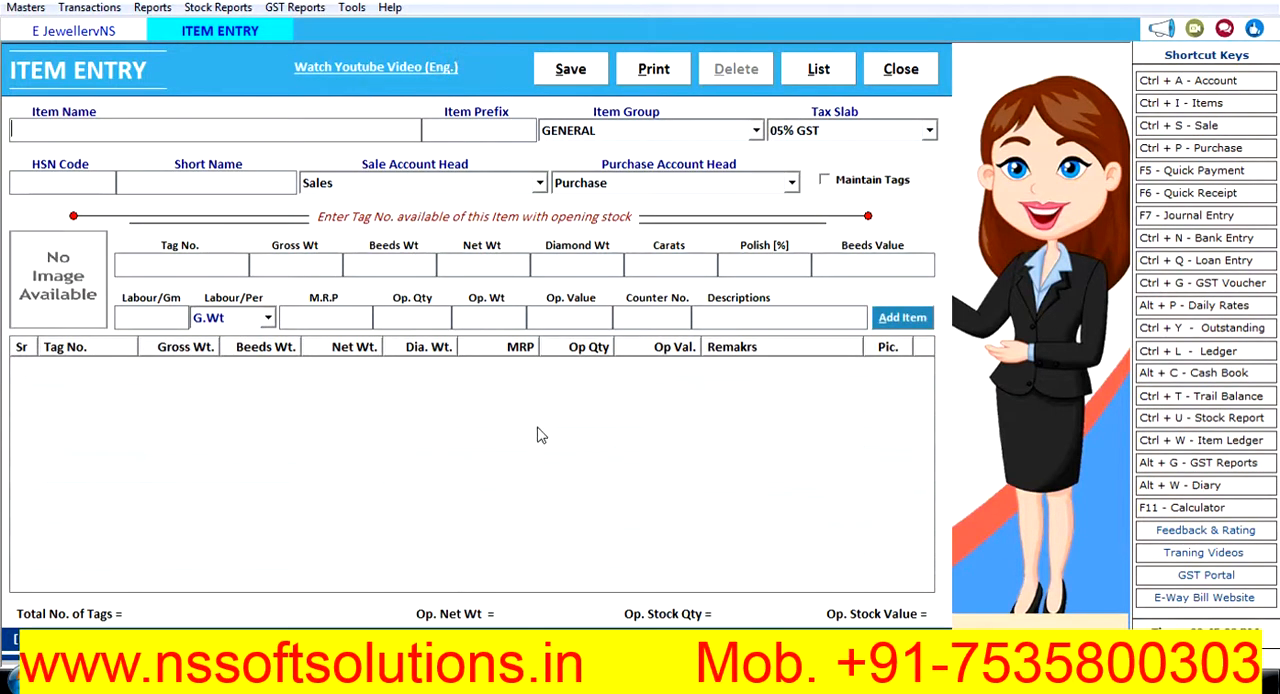
pyautogui.write('Paya')
pyautogui.press('Return')
pyautogui.press('Return')
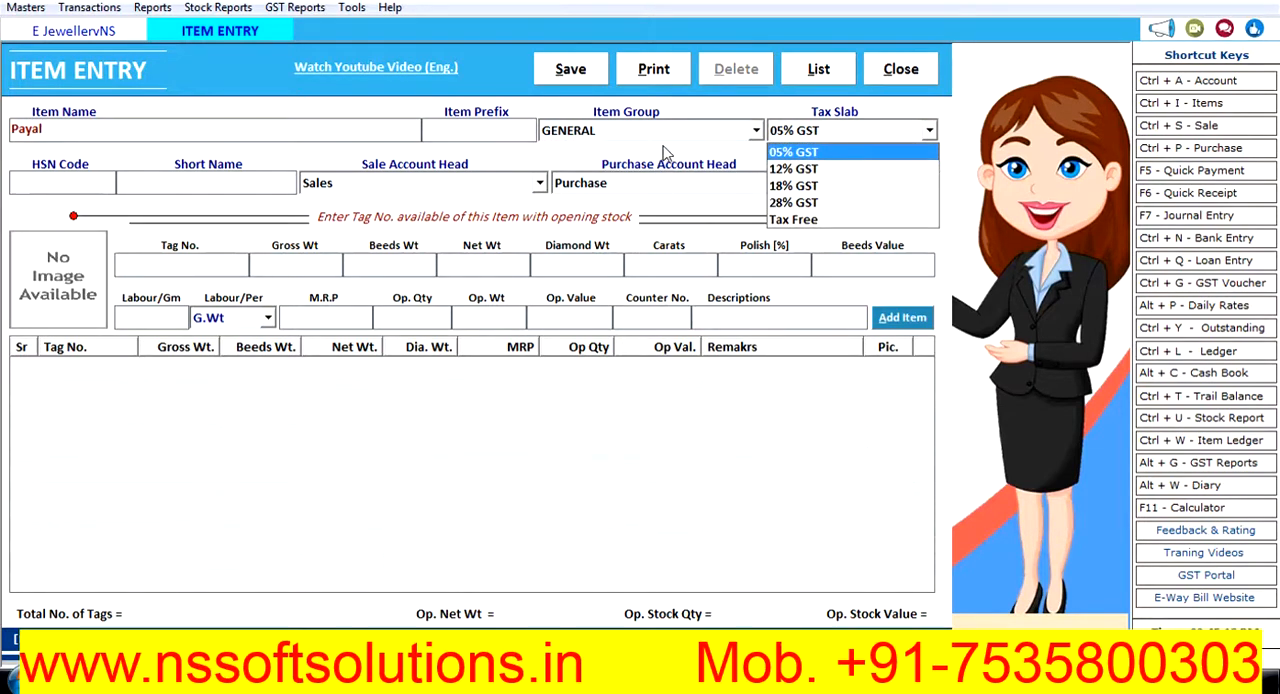
pyautogui.press('Return')
# - Assign the Payal item to the SILVER group with the 12% GST tax slab
pyautogui.click(632, 136)
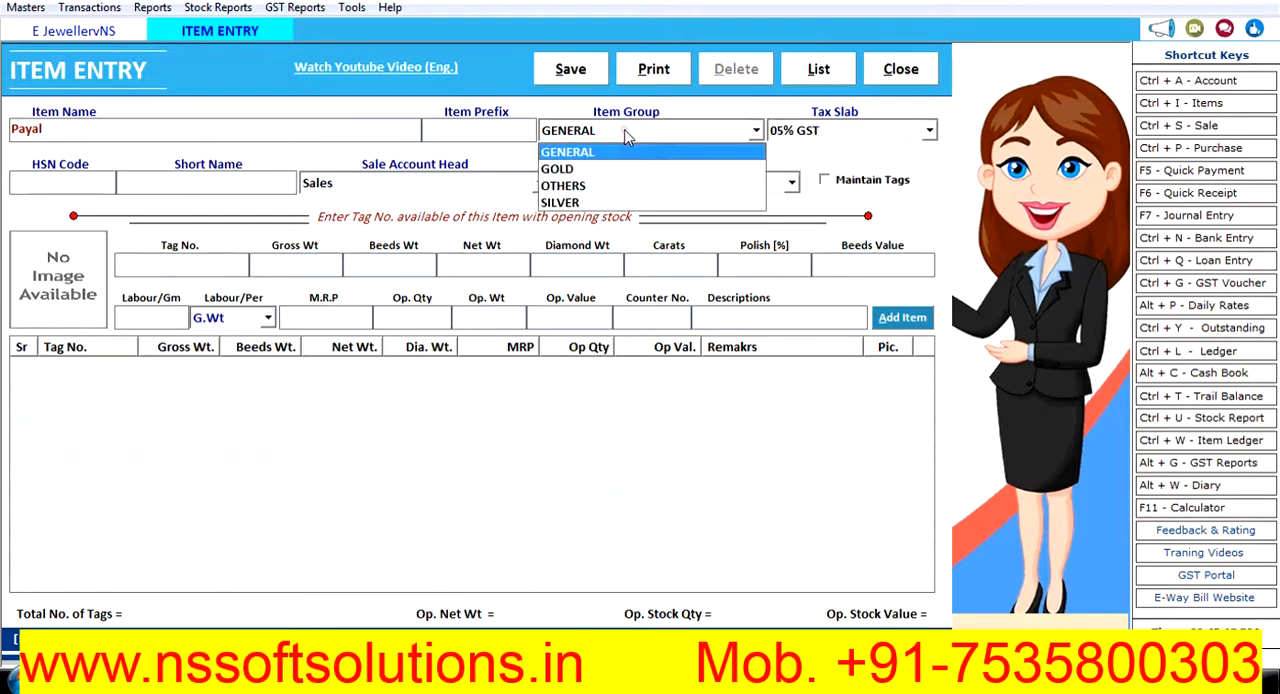
pyautogui.click(588, 204)
pyautogui.press('Return')
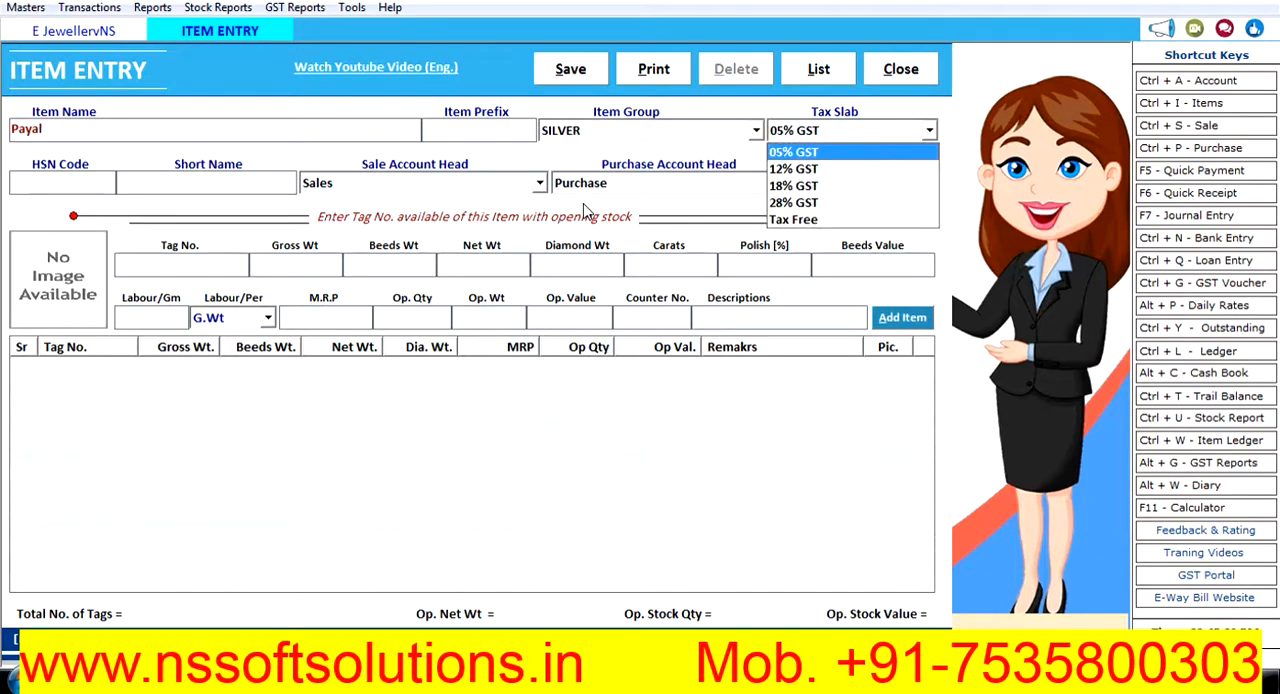
pyautogui.press('Down')
pyautogui.press('Return')
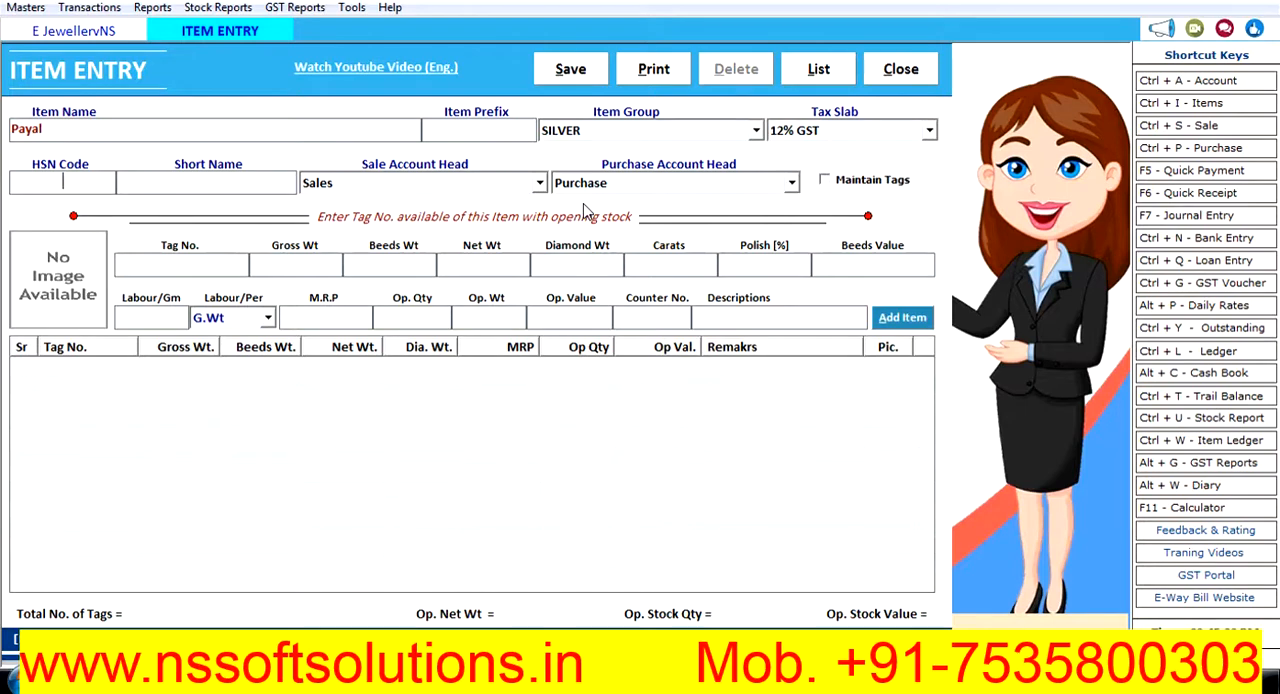
# - Set Payal's HSN code to 3 and leave its short name and opening stock blank
pyautogui.write('3')
pyautogui.press('Return')
pyautogui.press('Return')
pyautogui.press('Return')
pyautogui.press('Return')
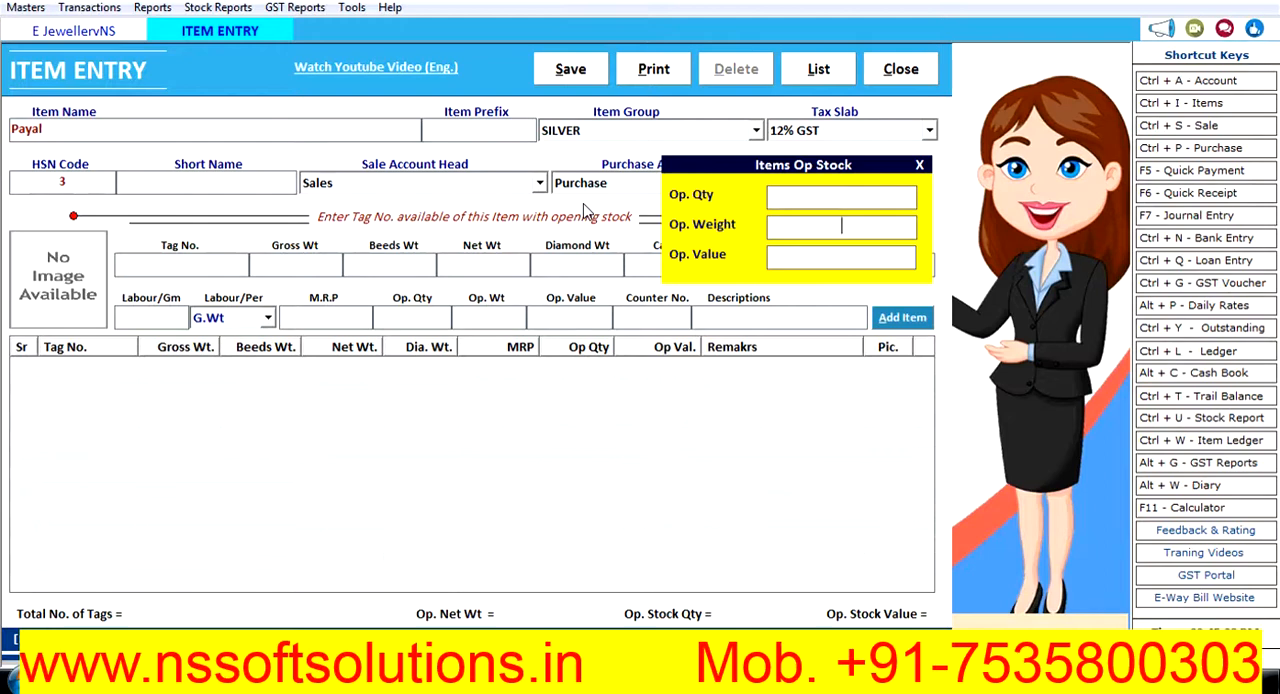
pyautogui.press('Return')
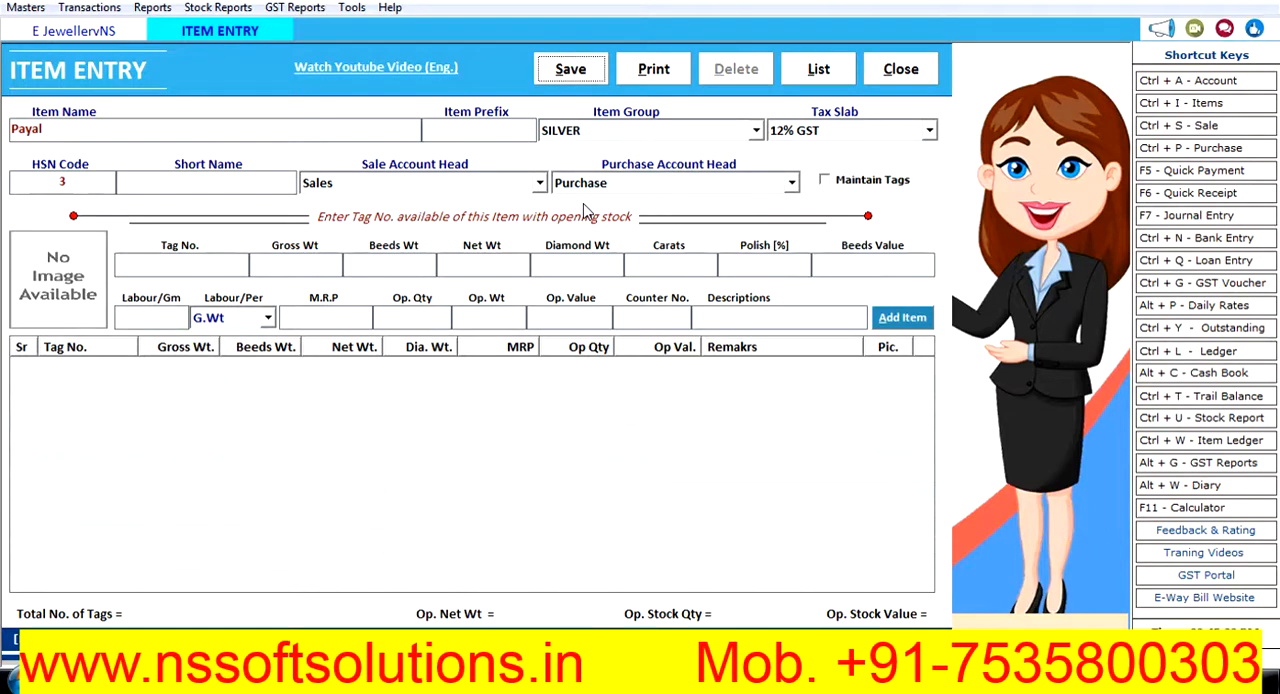
# - Save the Payal item and close the item entry form
pyautogui.click(572, 68)
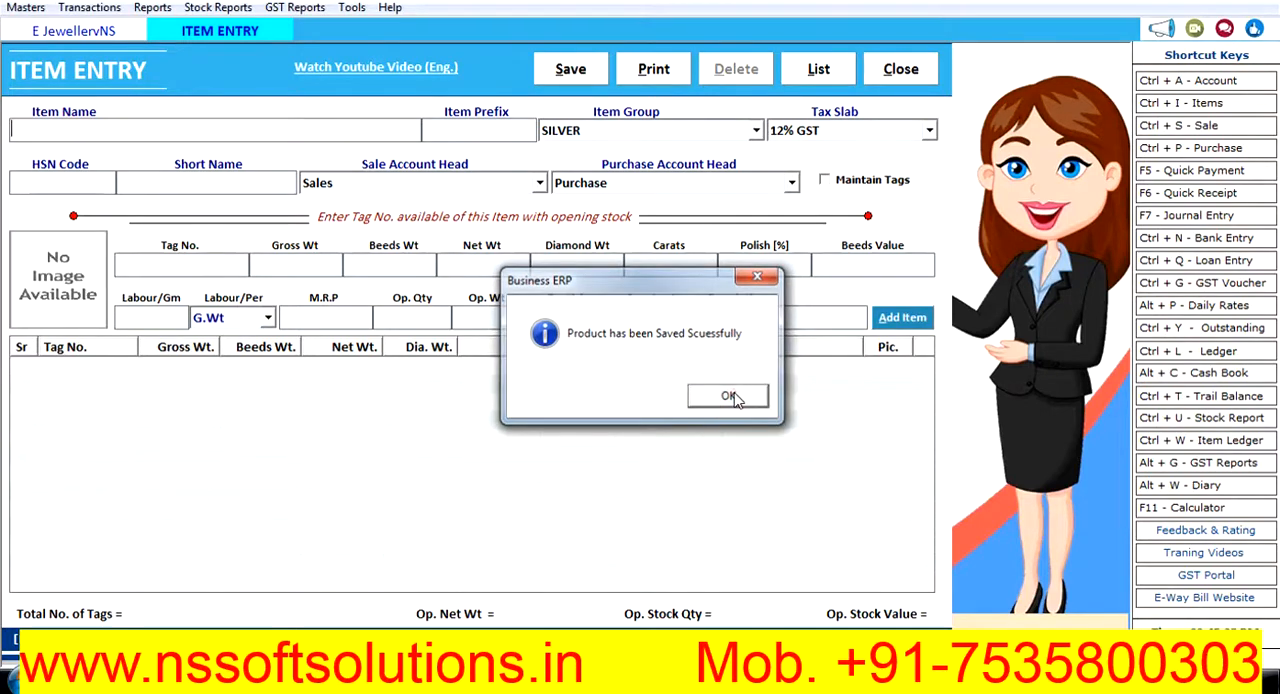
pyautogui.click(730, 395)
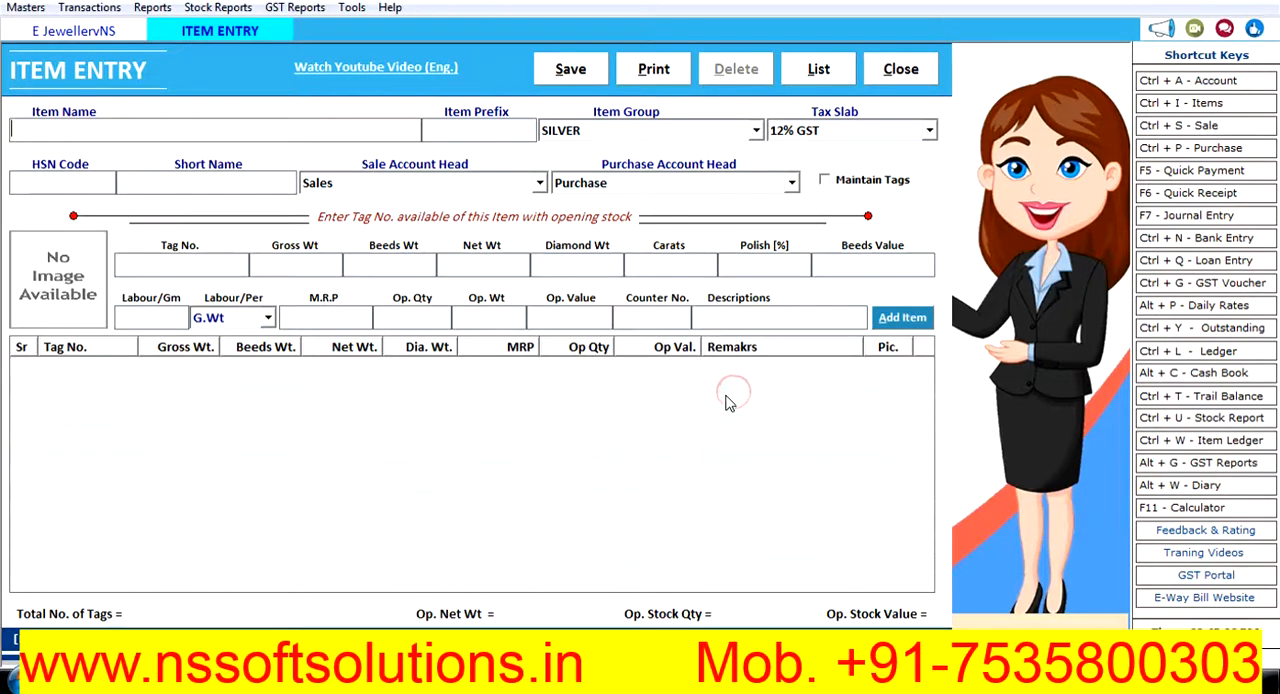
pyautogui.click(918, 68)
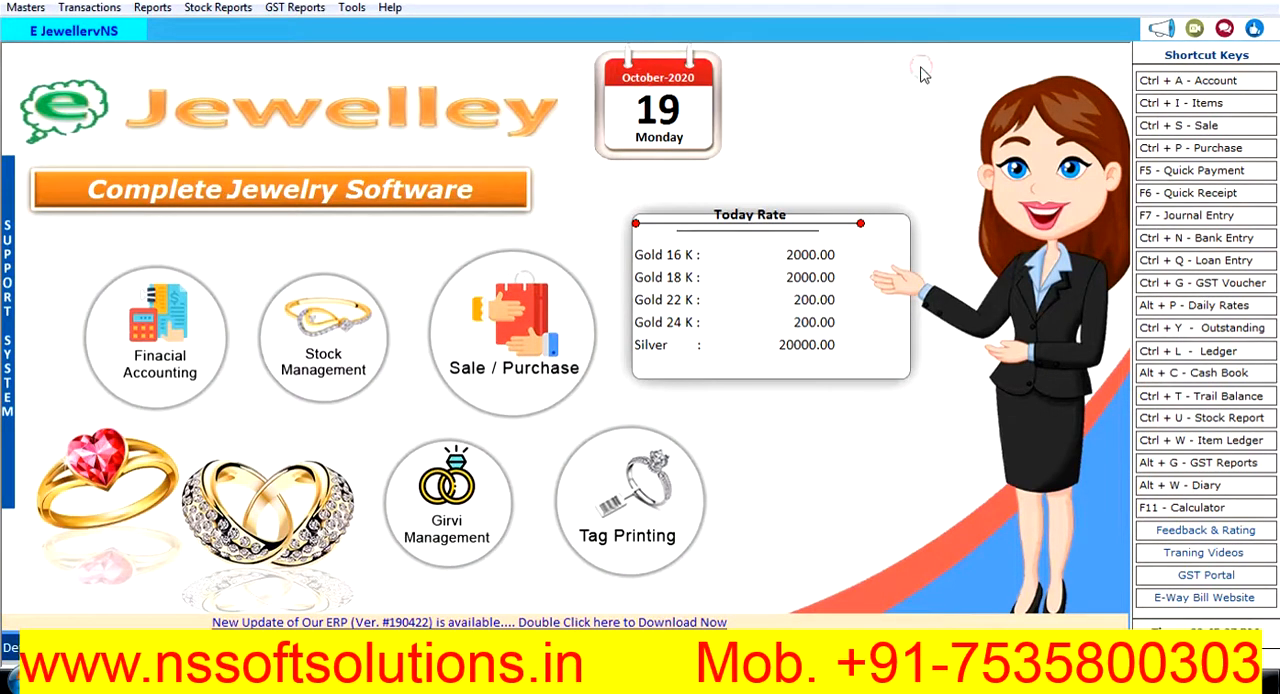
# - Check the list of items for the Payal entry and close the list
pyautogui.click(1178, 103)
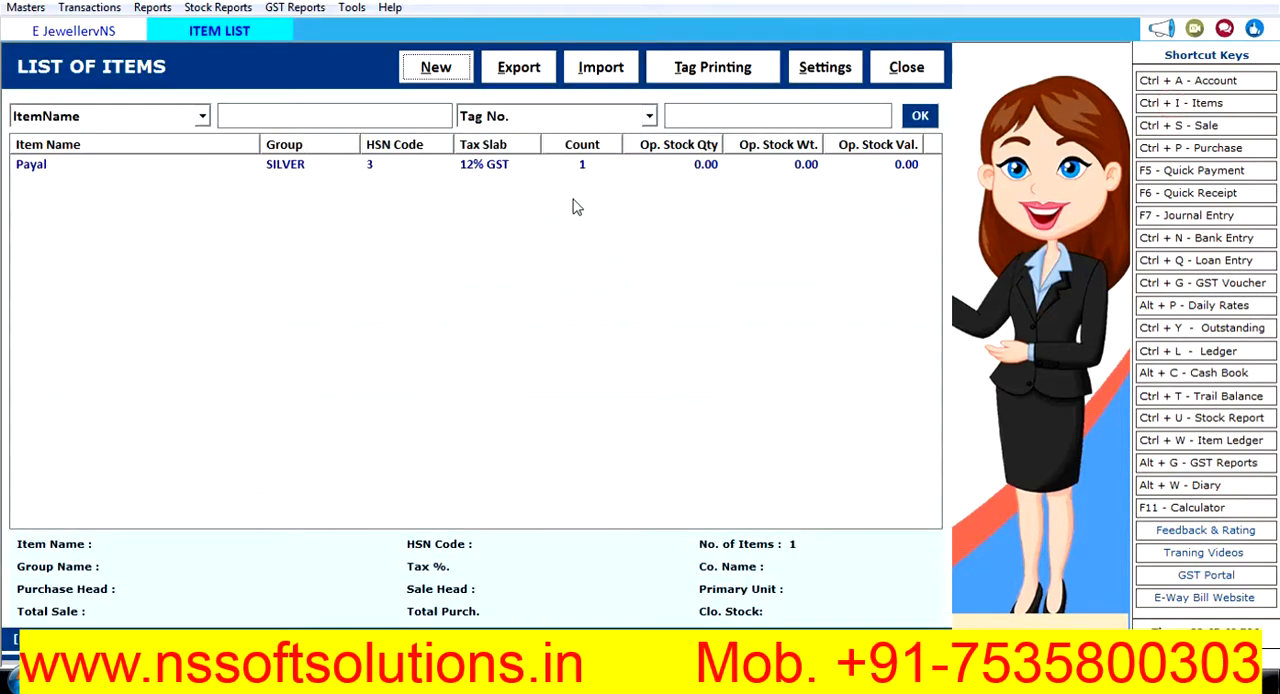
pyautogui.click(919, 63)
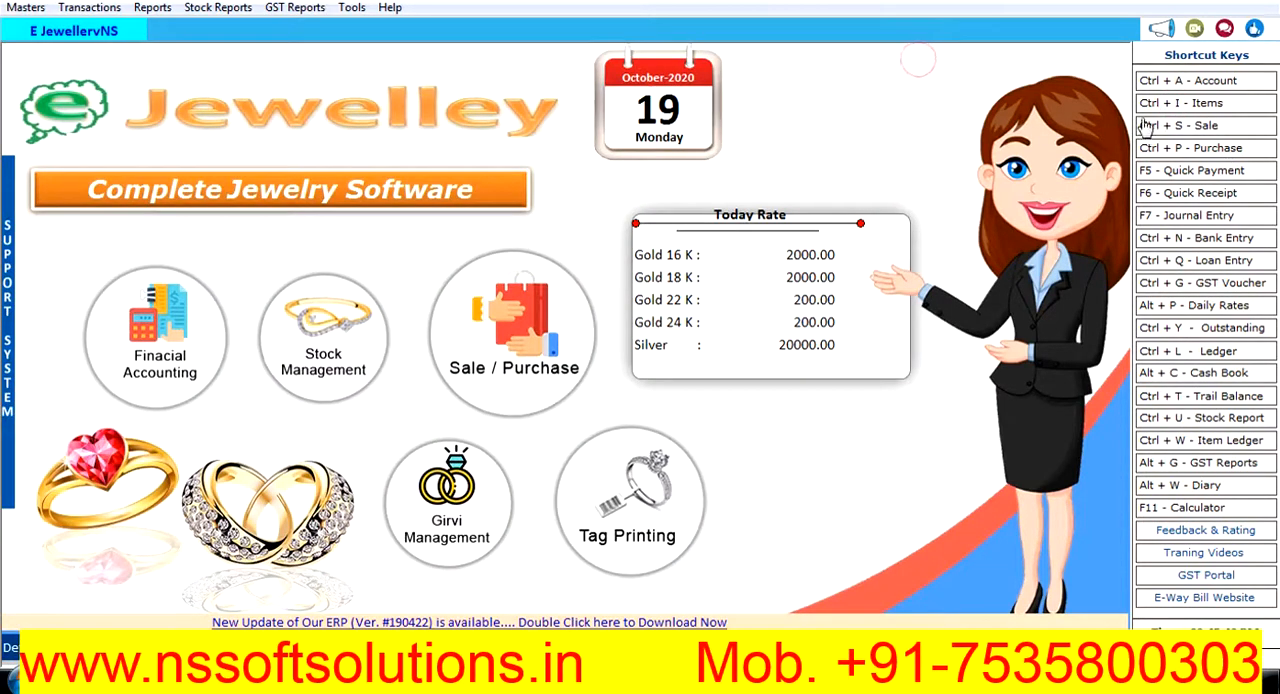
# - Start a new credit purchase bill dated 19-10-2020 for supplier Rama & Sons, with the Purchase series and bill number 1
pyautogui.click(1212, 147)
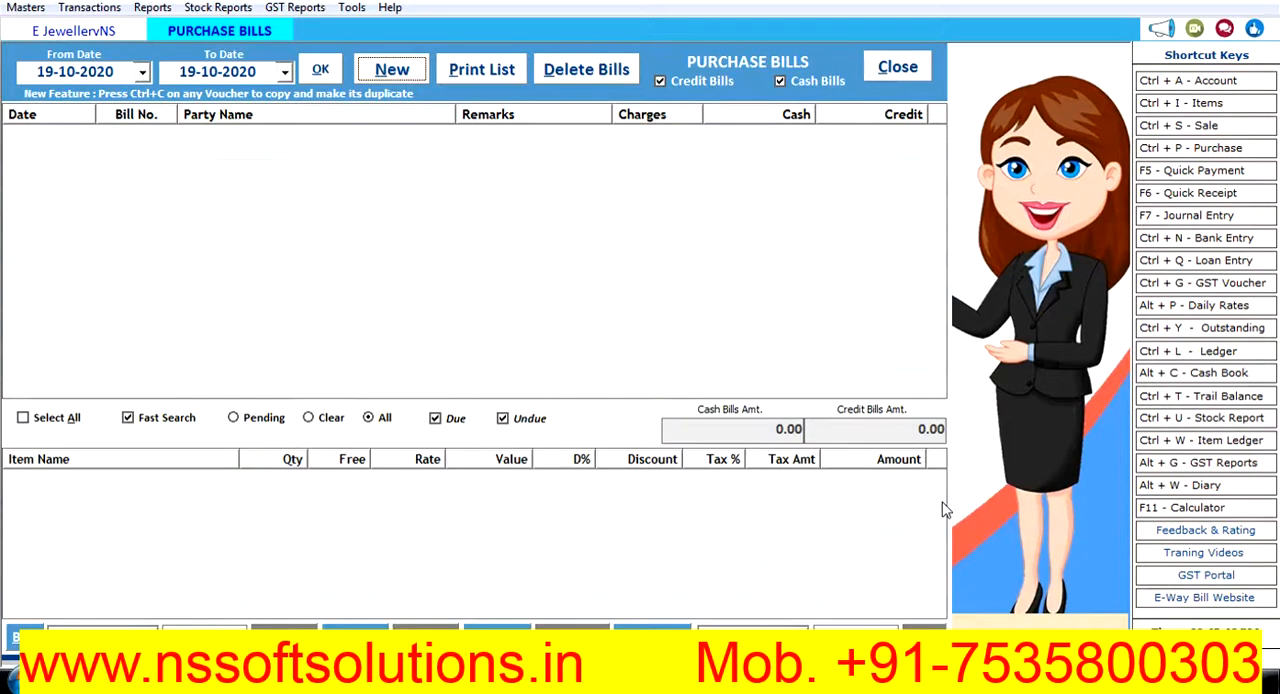
pyautogui.press('Return')
pyautogui.press('Return')
pyautogui.press('Return')
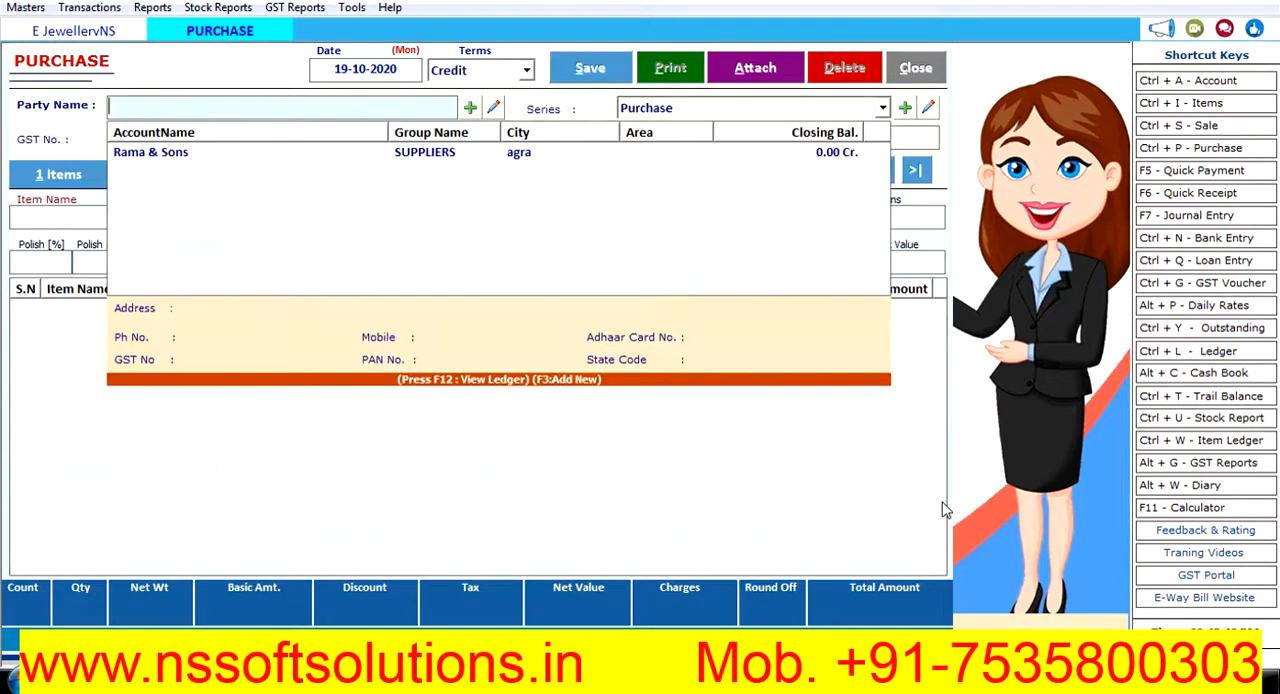
pyautogui.write('r')
pyautogui.press('Return')
pyautogui.press('Return')
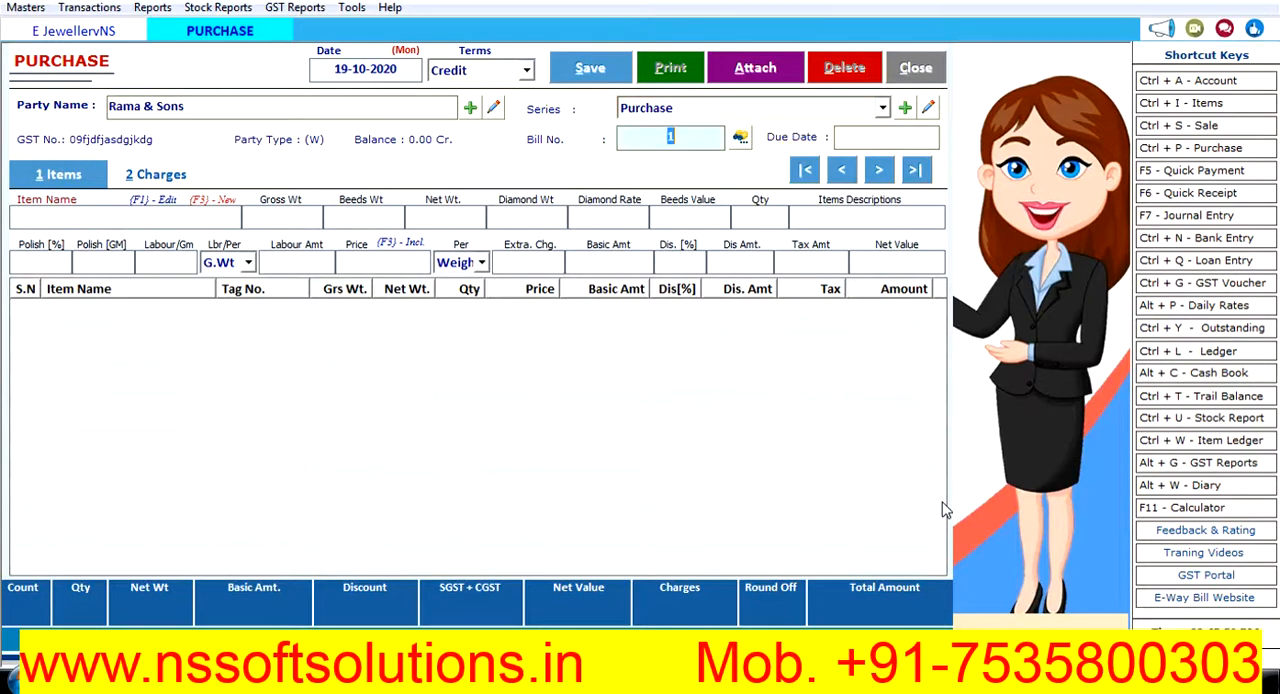
pyautogui.press('Return')
pyautogui.press('Return')
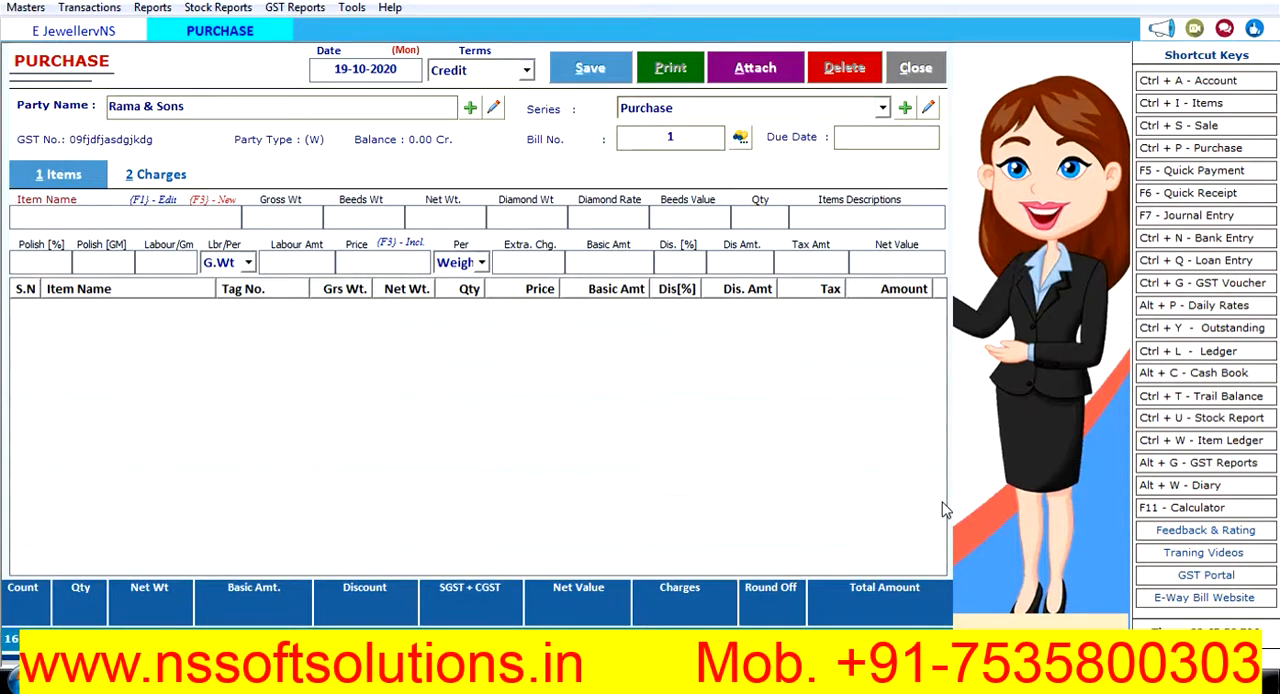
# - Enter Payal as the purchase item with gross weight 200, quantity 20 and 10% polish
pyautogui.write('P')
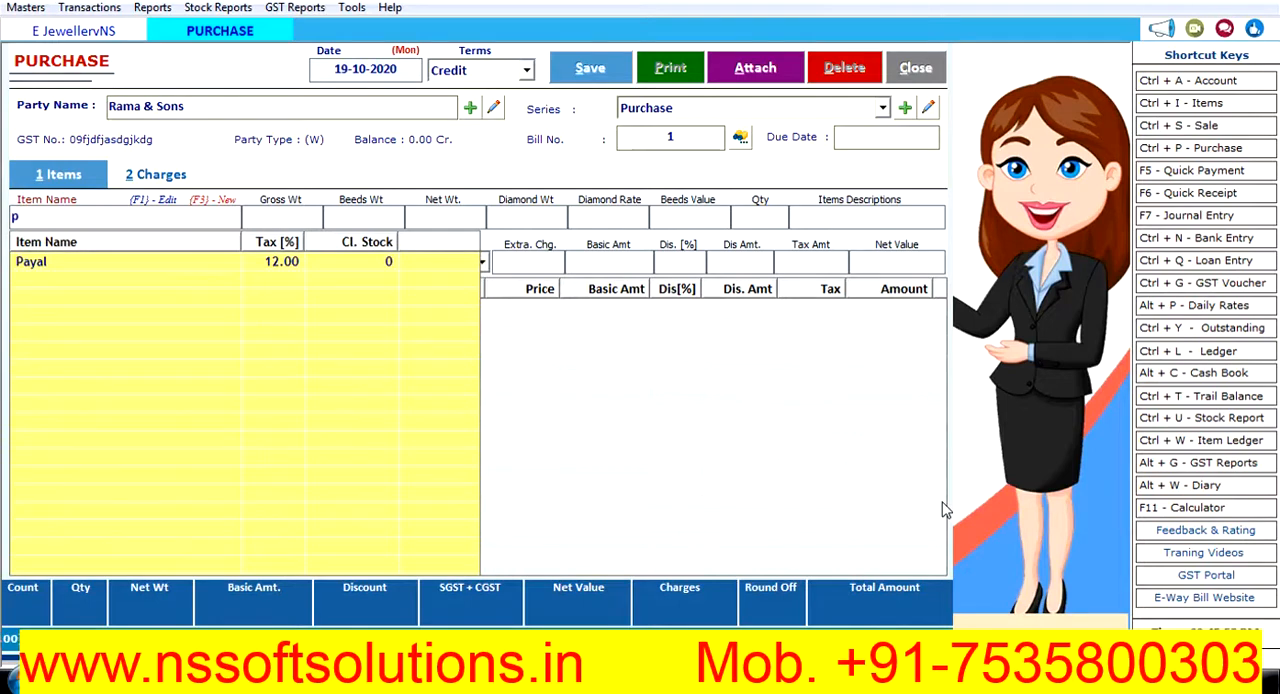
pyautogui.press('Down')
pyautogui.press('Return')
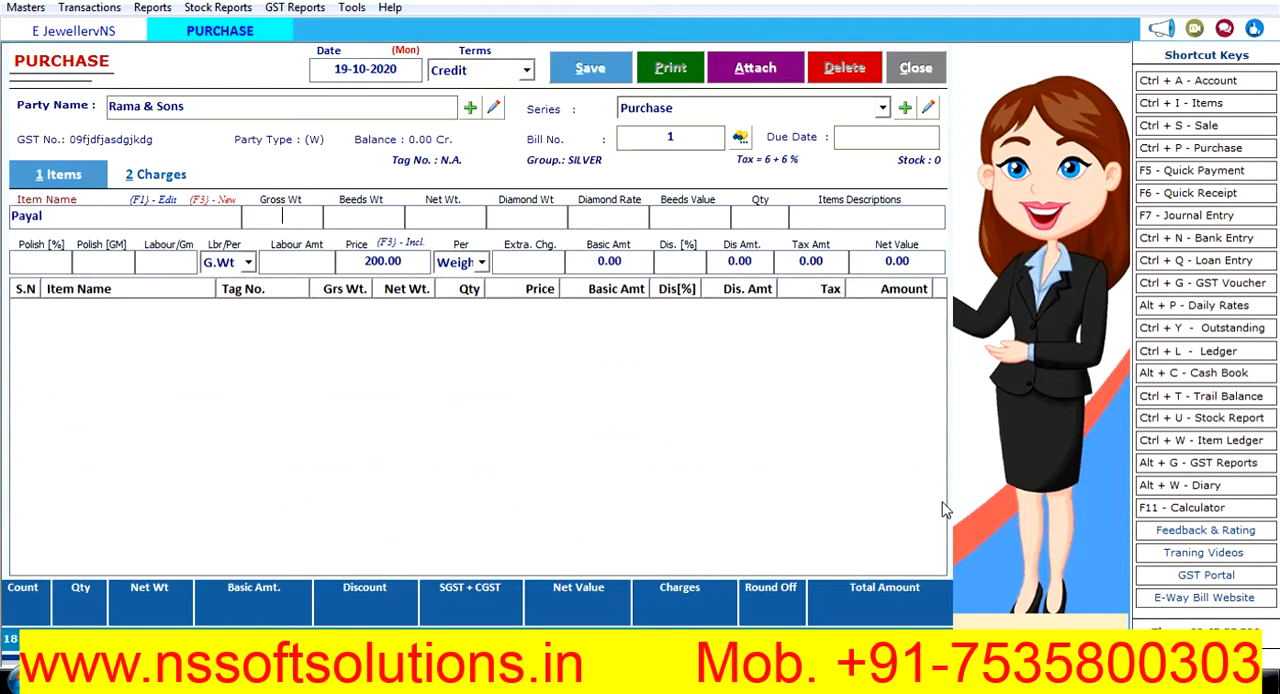
pyautogui.write('200')
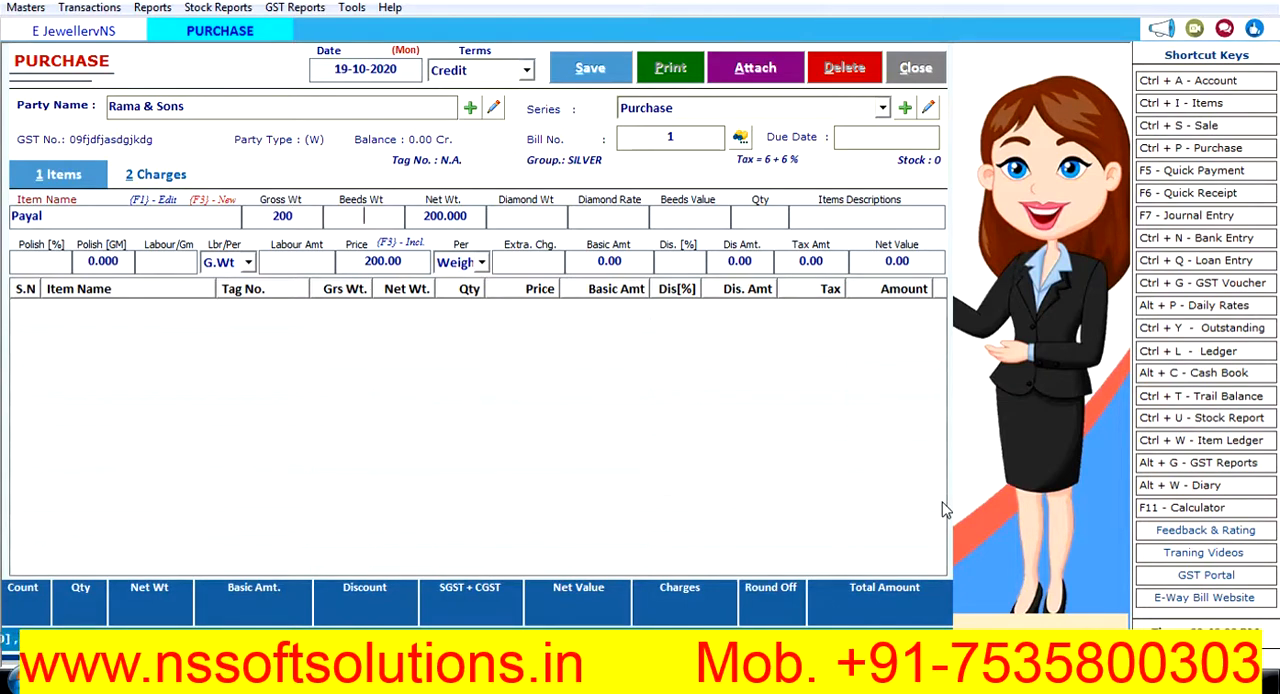
pyautogui.press('Return')
pyautogui.press('Return')
pyautogui.write('20')
pyautogui.write('10')
pyautogui.press('Return')
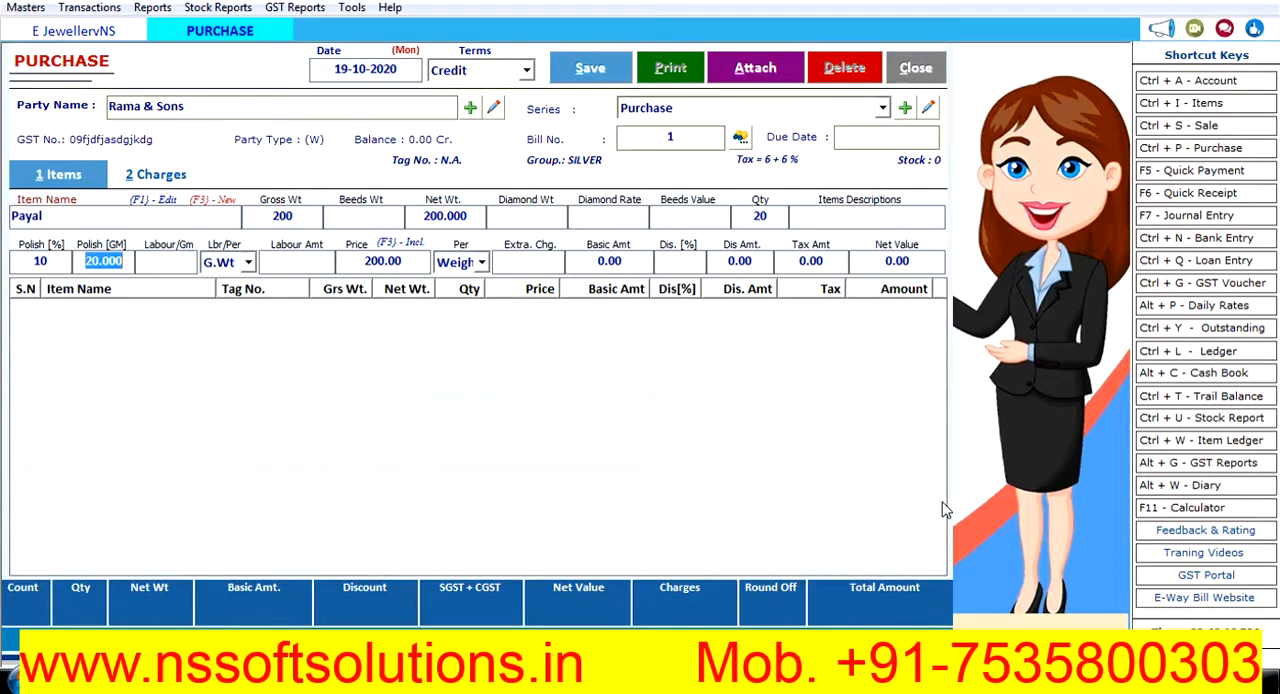
# - Set Payal's labour rate to 200, charged per Pcs, keeping the calculated polish weight and labour amount
pyautogui.press('Return')
pyautogui.write('200')
pyautogui.press('Return')
pyautogui.press('Down')
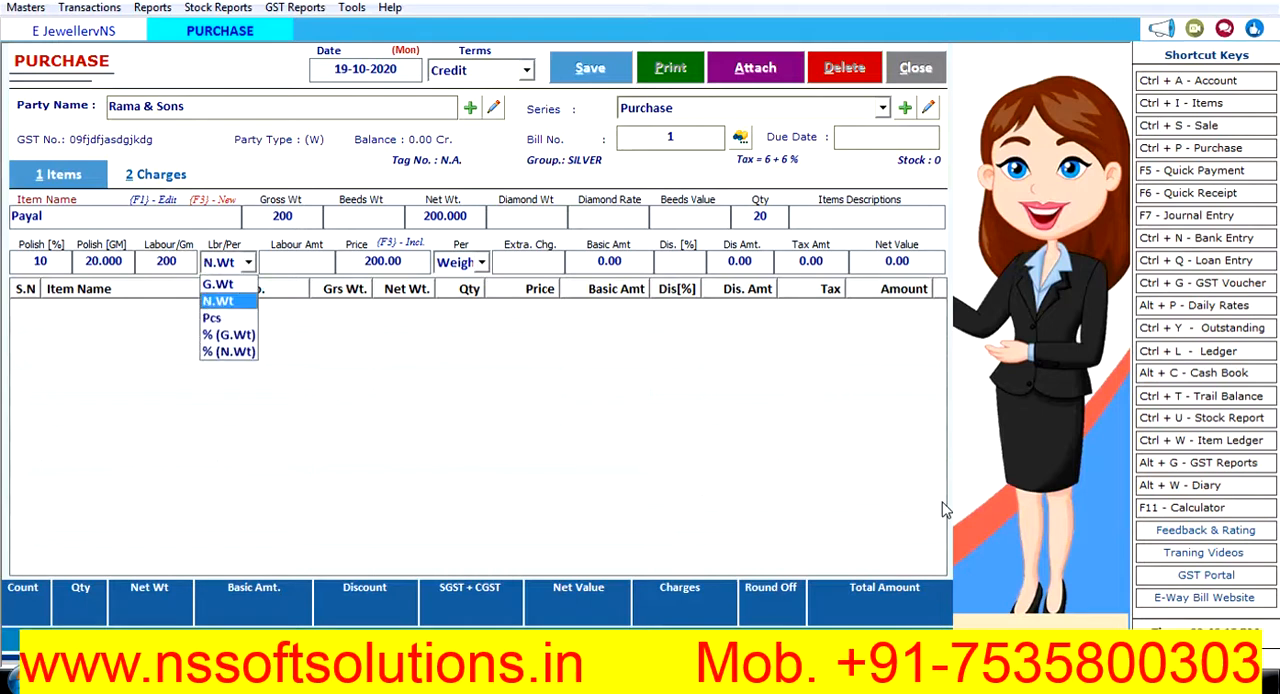
pyautogui.press('Down')
pyautogui.press('Return')
# - Keep the price of 200, charge it per Pcs without extra charge or discount, and add the Payal line to the purchase bill
pyautogui.press('Return')
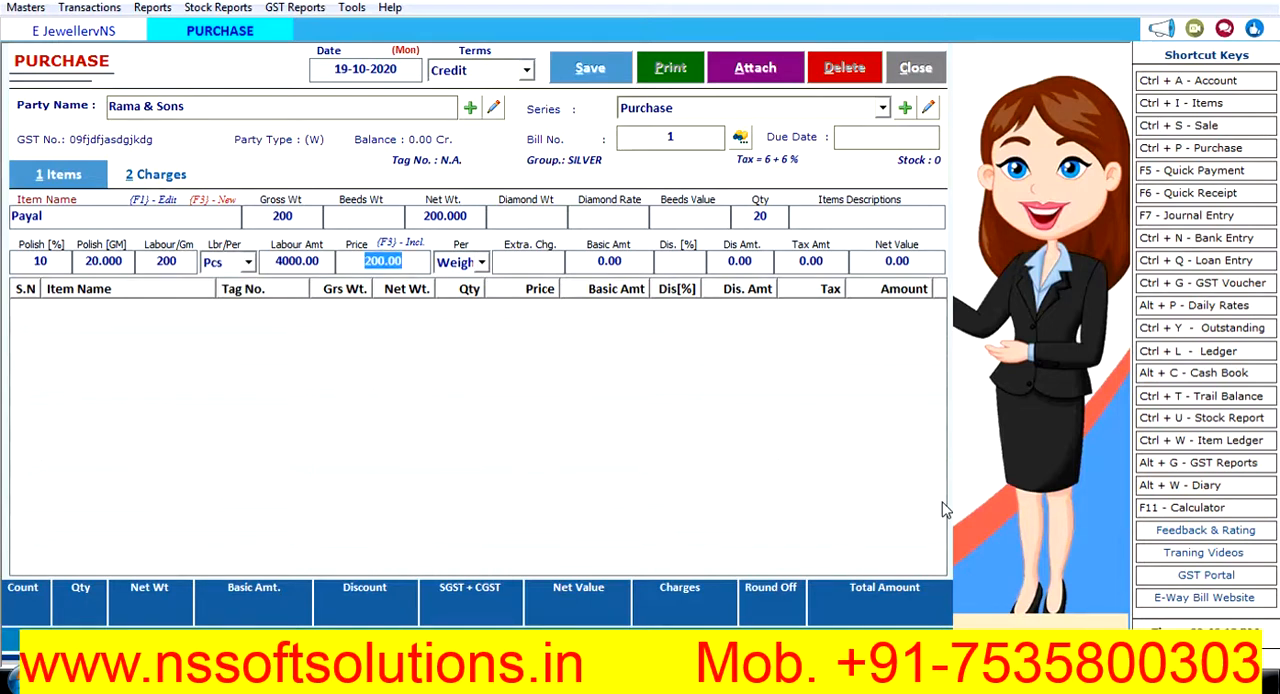
pyautogui.press('Return')
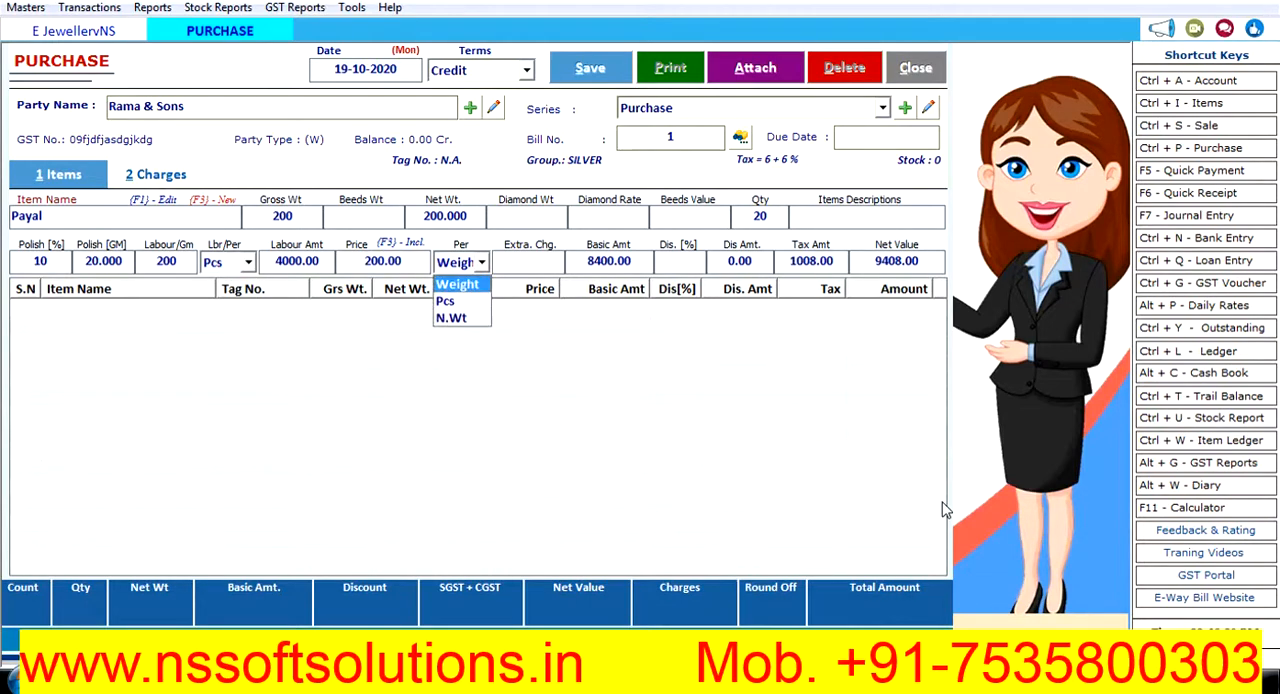
pyautogui.press('Down')
pyautogui.press('Down')
pyautogui.press('Up')
pyautogui.press('Return')
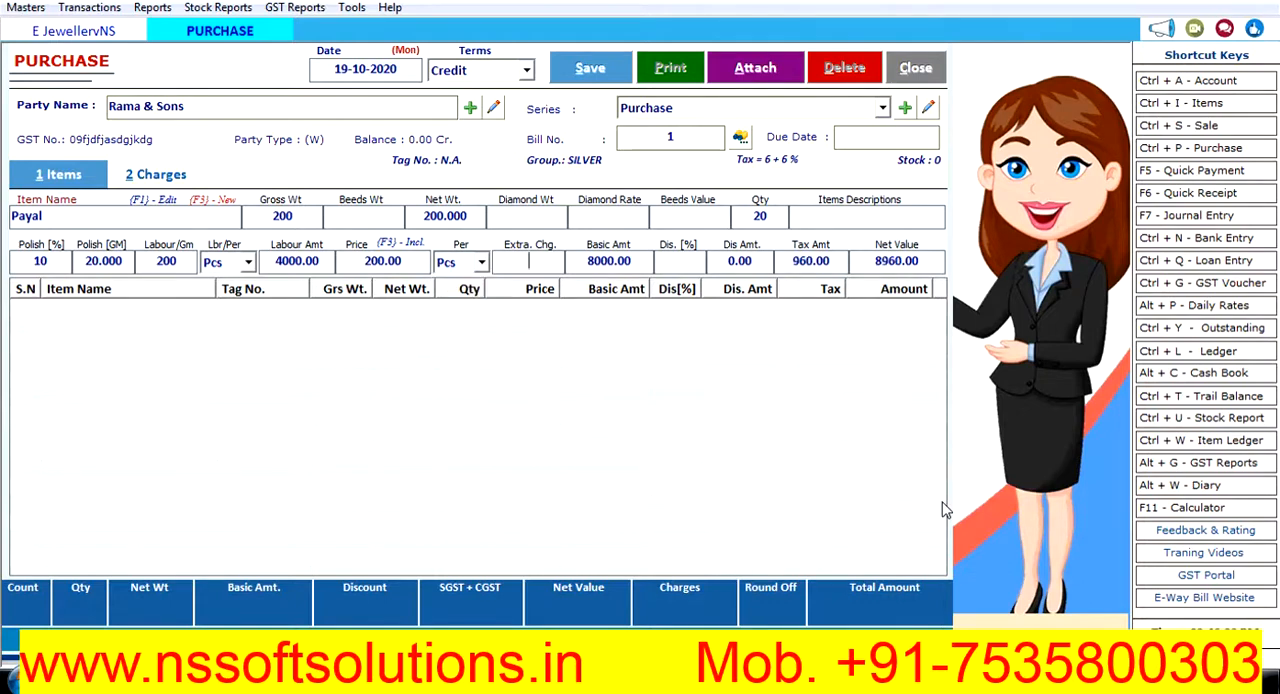
pyautogui.press('Return')
pyautogui.press('Return')
pyautogui.press('Return')
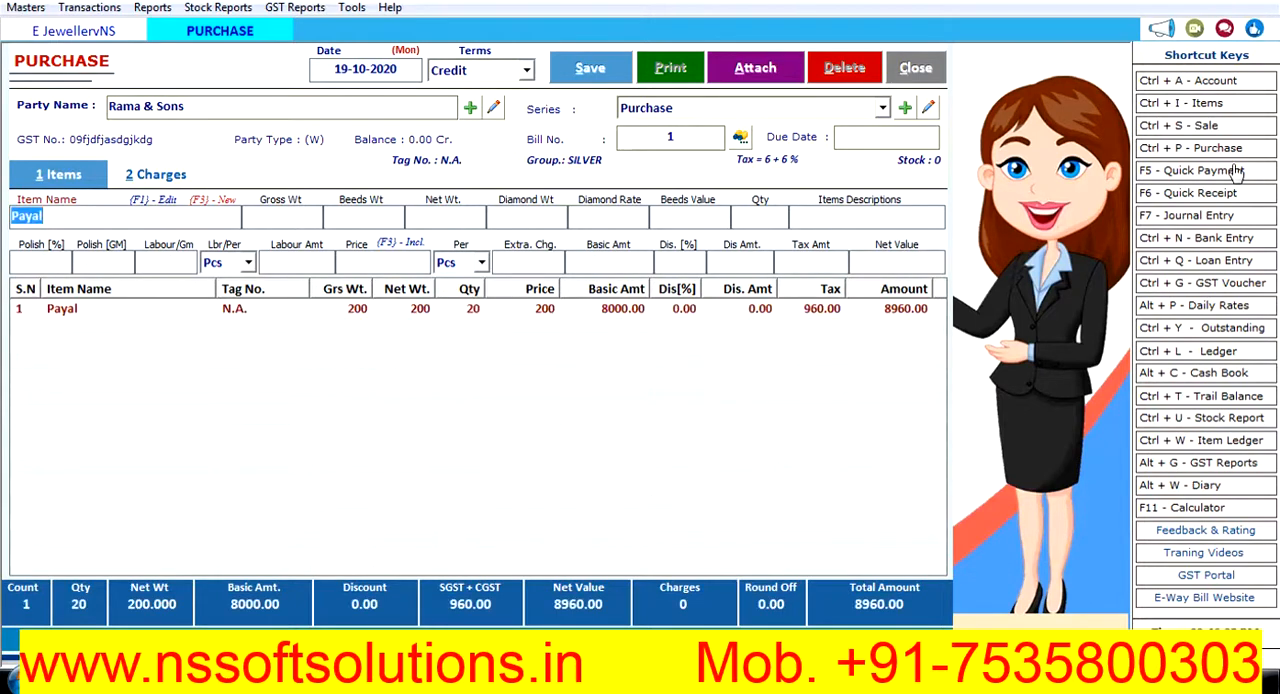
# - Save the purchase bill and close the purchase entry form
pyautogui.click(590, 66)
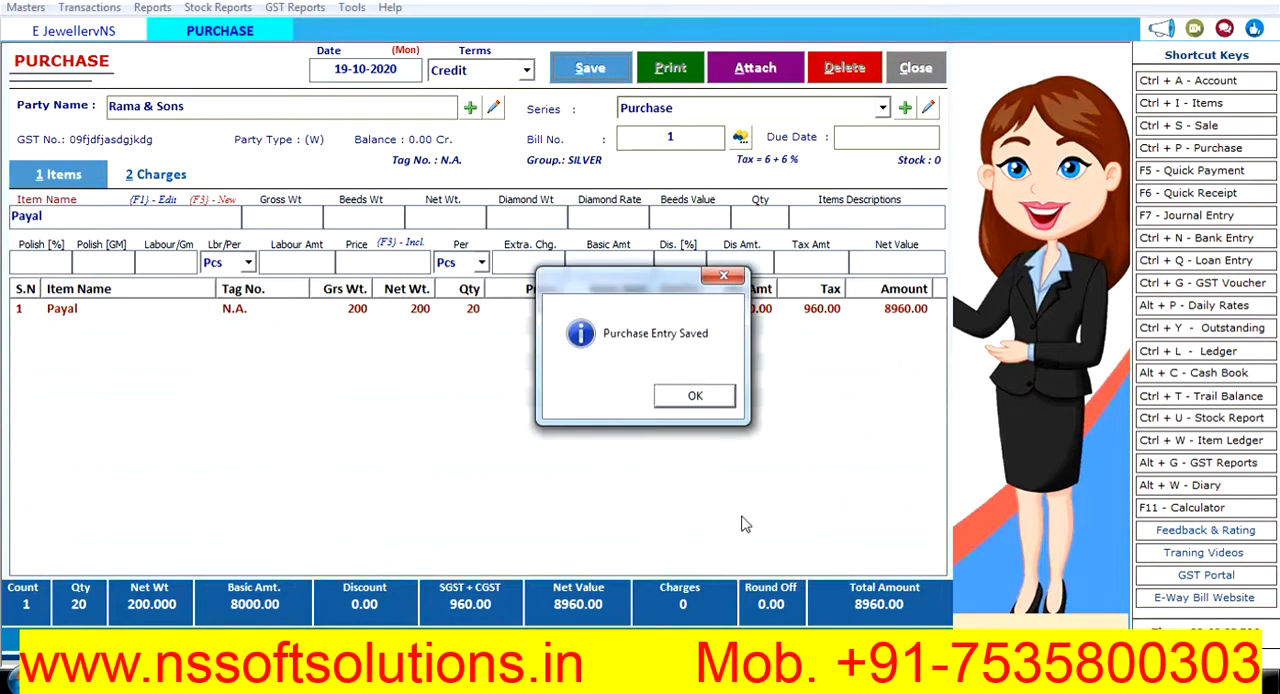
pyautogui.click(710, 397)
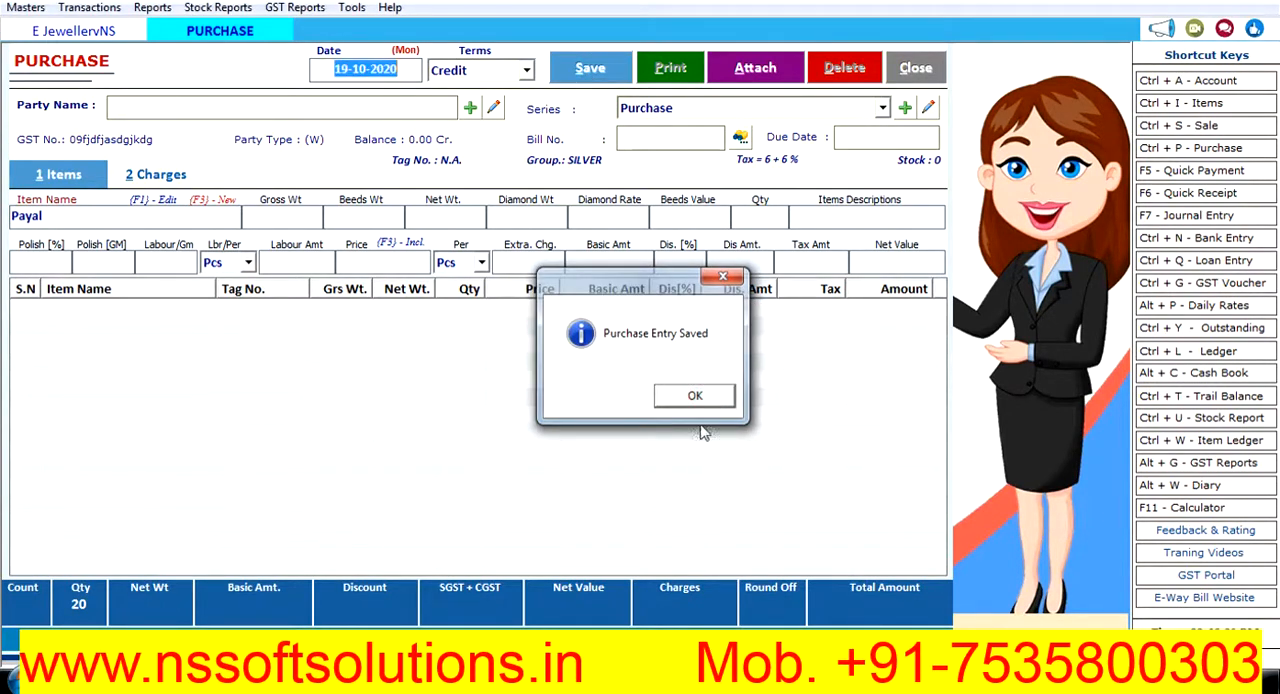
pyautogui.click(712, 397)
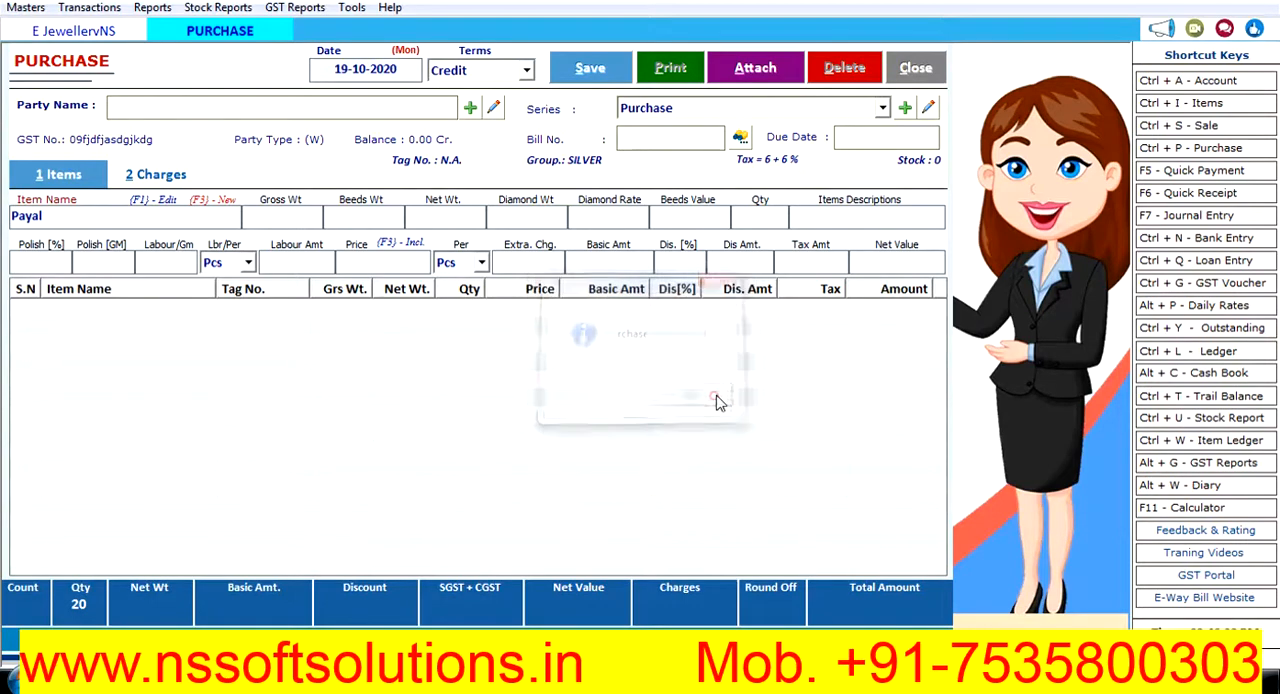
pyautogui.click(916, 68)
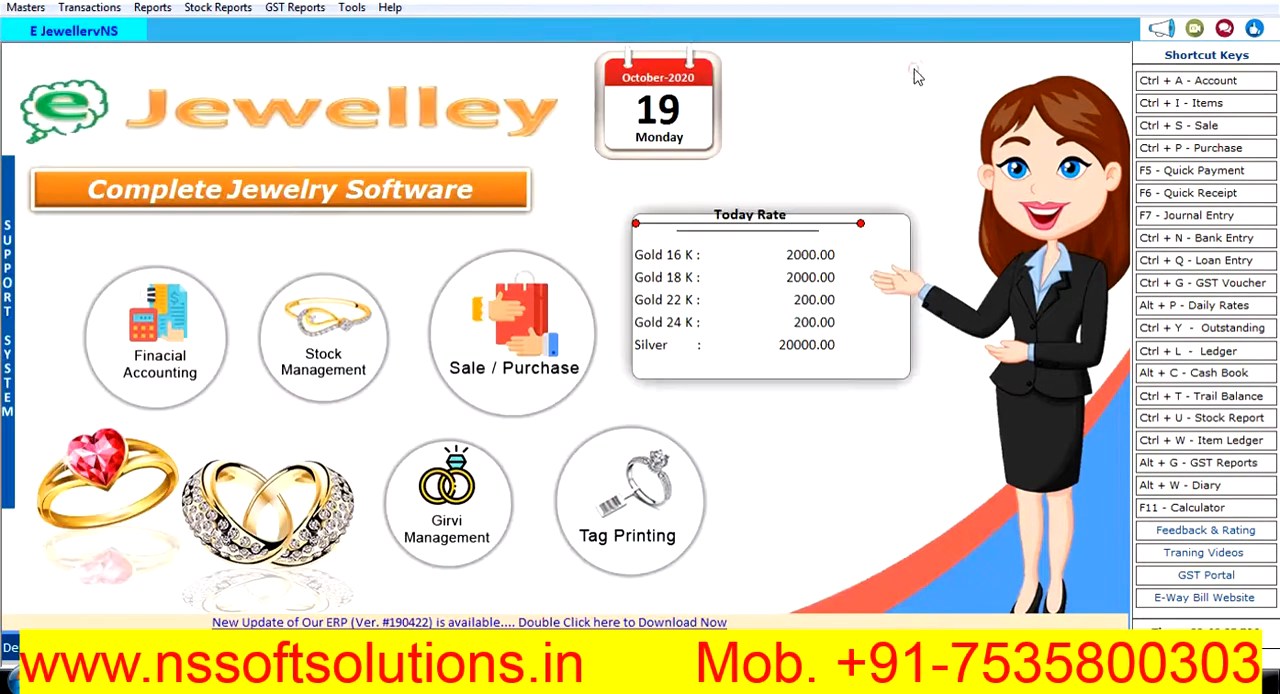
# - Start a new credit sale bill dated 19-10-2020 for the listed customer, with GST SERIES and bill number 1
pyautogui.click(1182, 127)
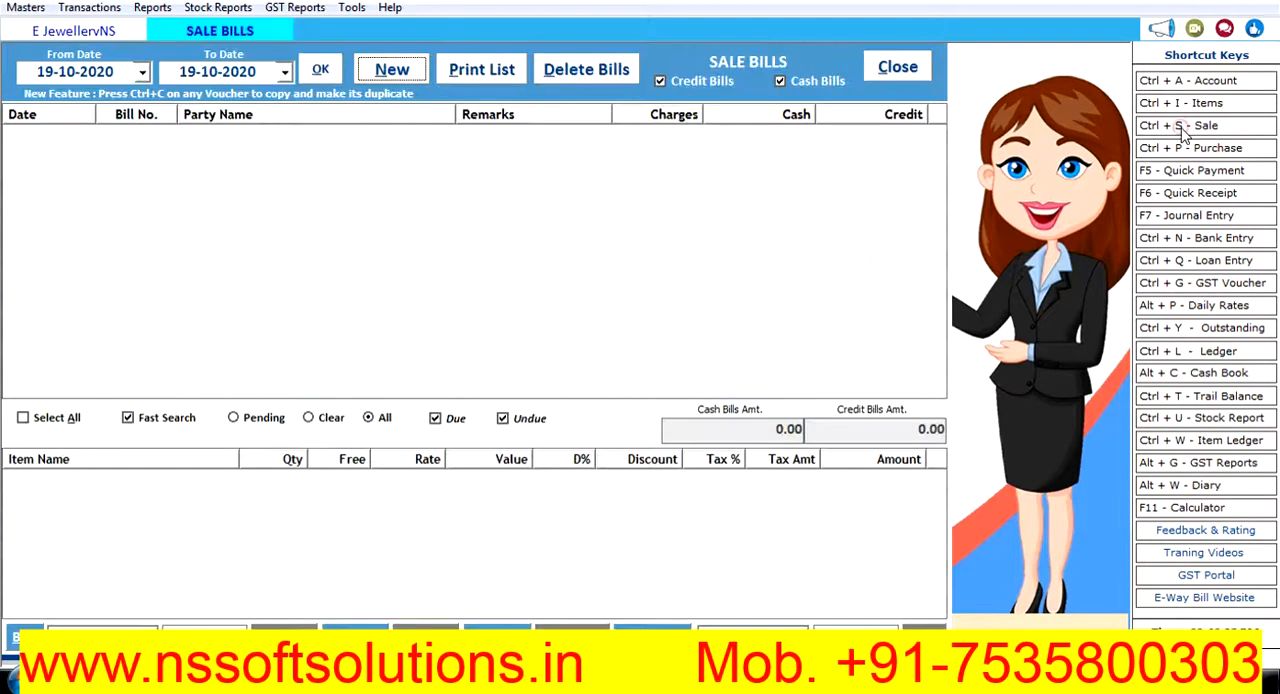
pyautogui.click(390, 69)
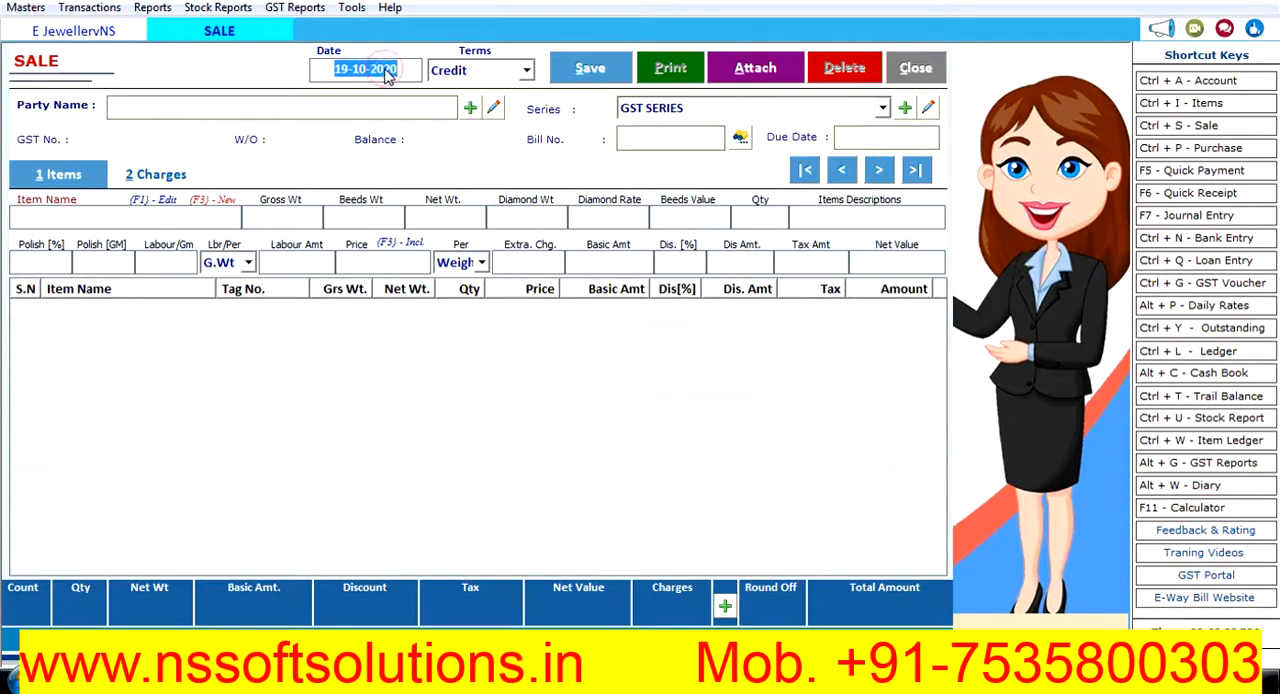
pyautogui.press('Return')
pyautogui.press('Return')
pyautogui.press('Down')
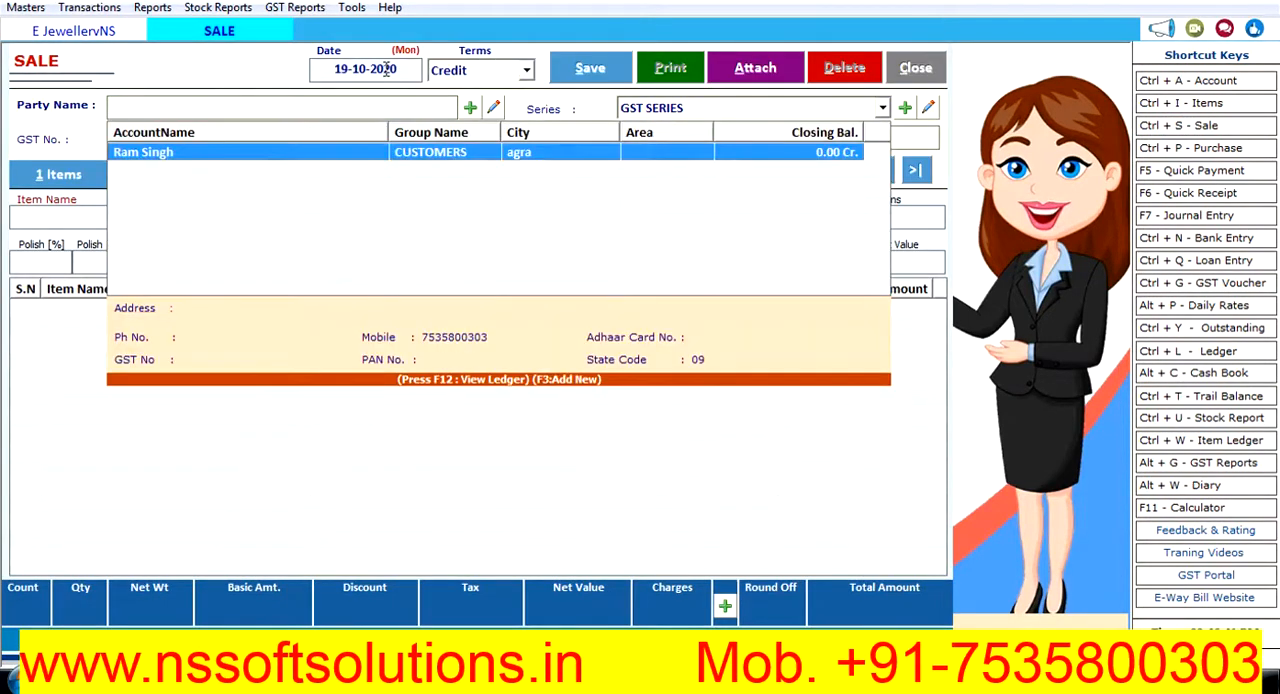
pyautogui.press('Return')
pyautogui.press('Return')
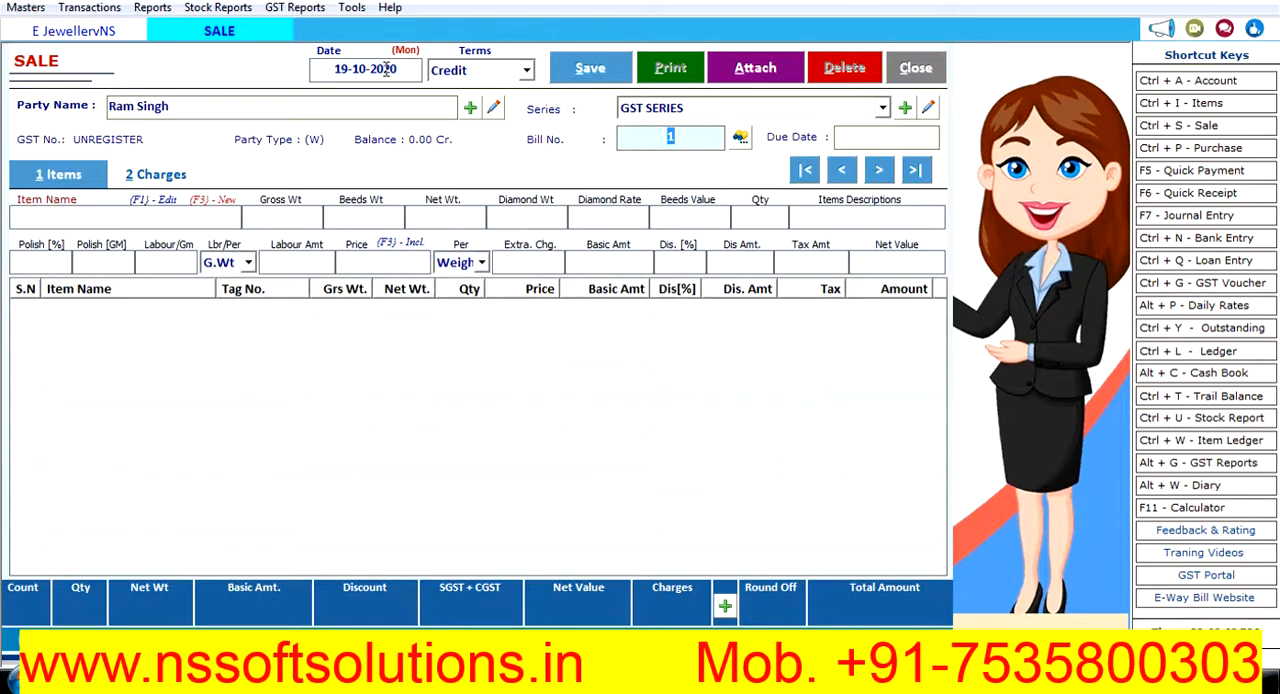
pyautogui.press('Return')
# - Enter Payal as the sale item with gross weight 100 and quantity 1
pyautogui.press('Down')
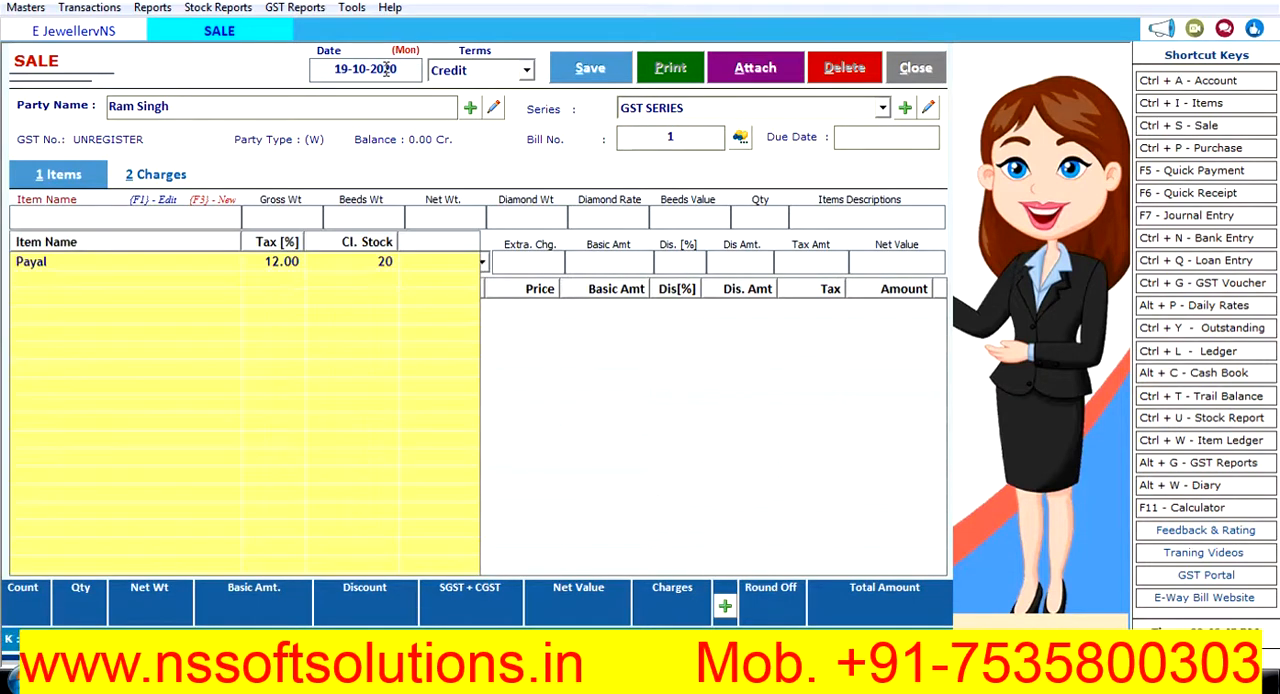
pyautogui.press('Down')
pyautogui.press('Return')
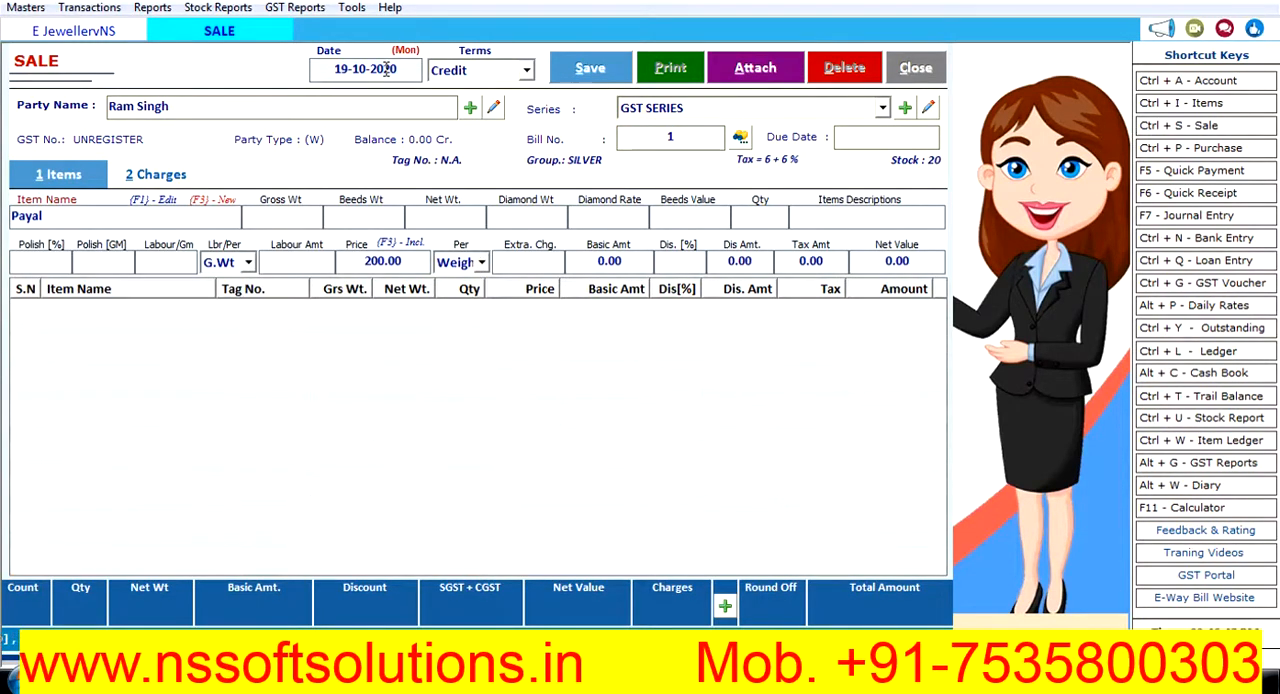
pyautogui.write('10')
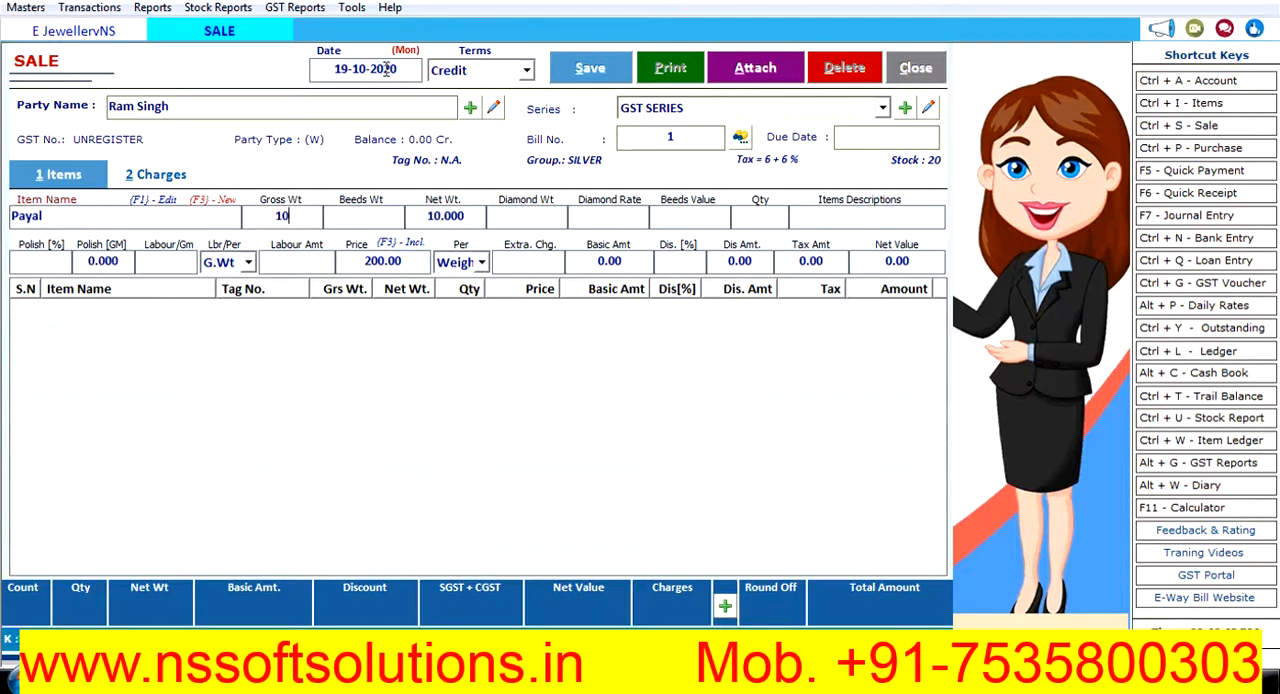
pyautogui.write('0')
pyautogui.press('Return')
pyautogui.press('Return')
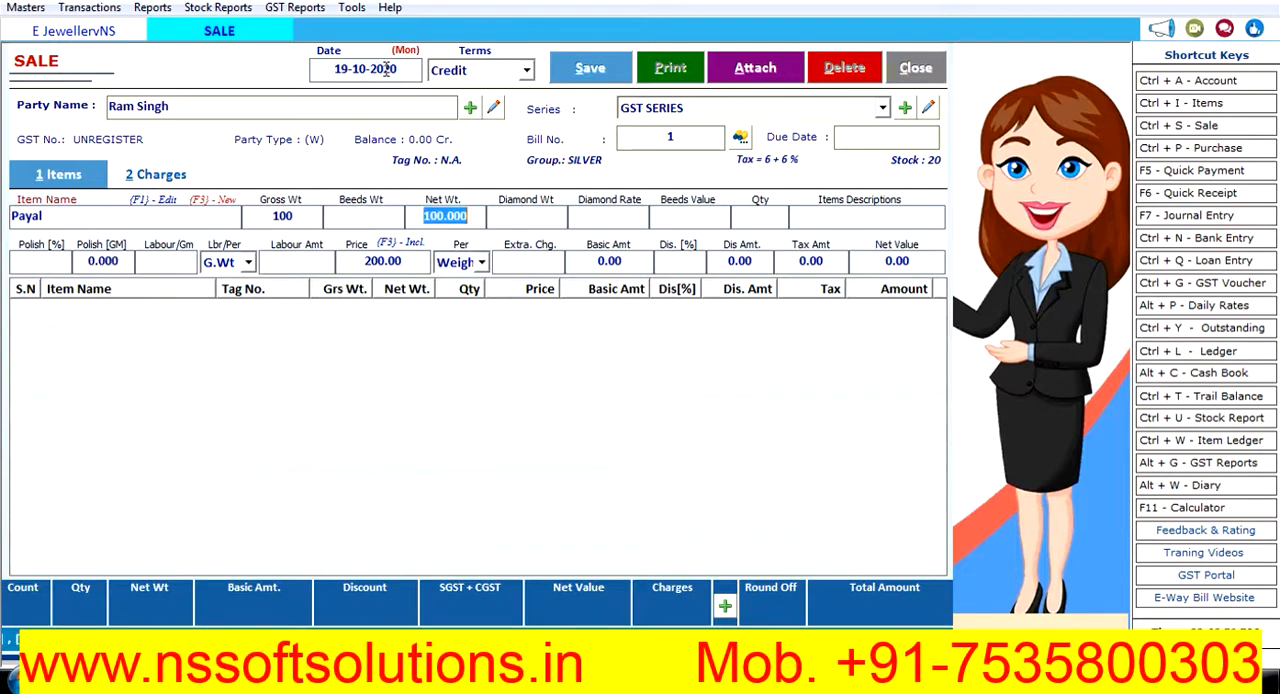
pyautogui.press('Return')
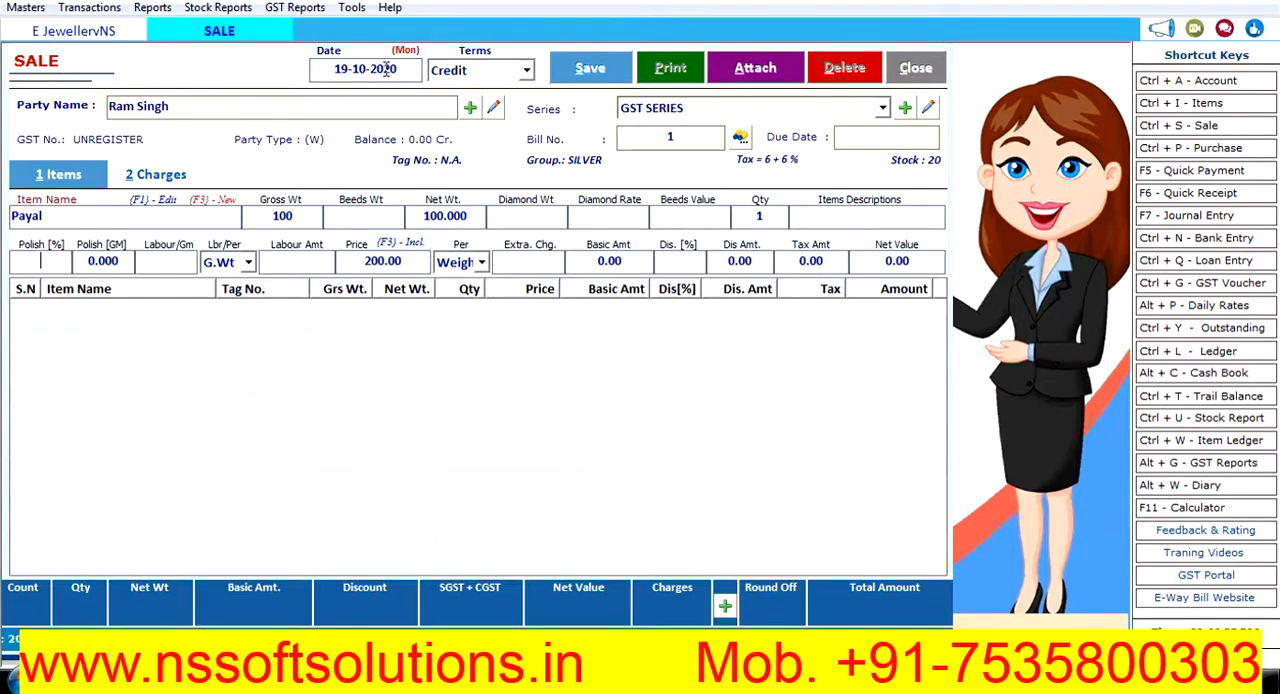
# - Set the sale item's polish to 1% and its labour rate to 20, charged per Pcs
pyautogui.write('1')
pyautogui.press('Return')
pyautogui.press('Return')
pyautogui.write('20')
pyautogui.press('Return')
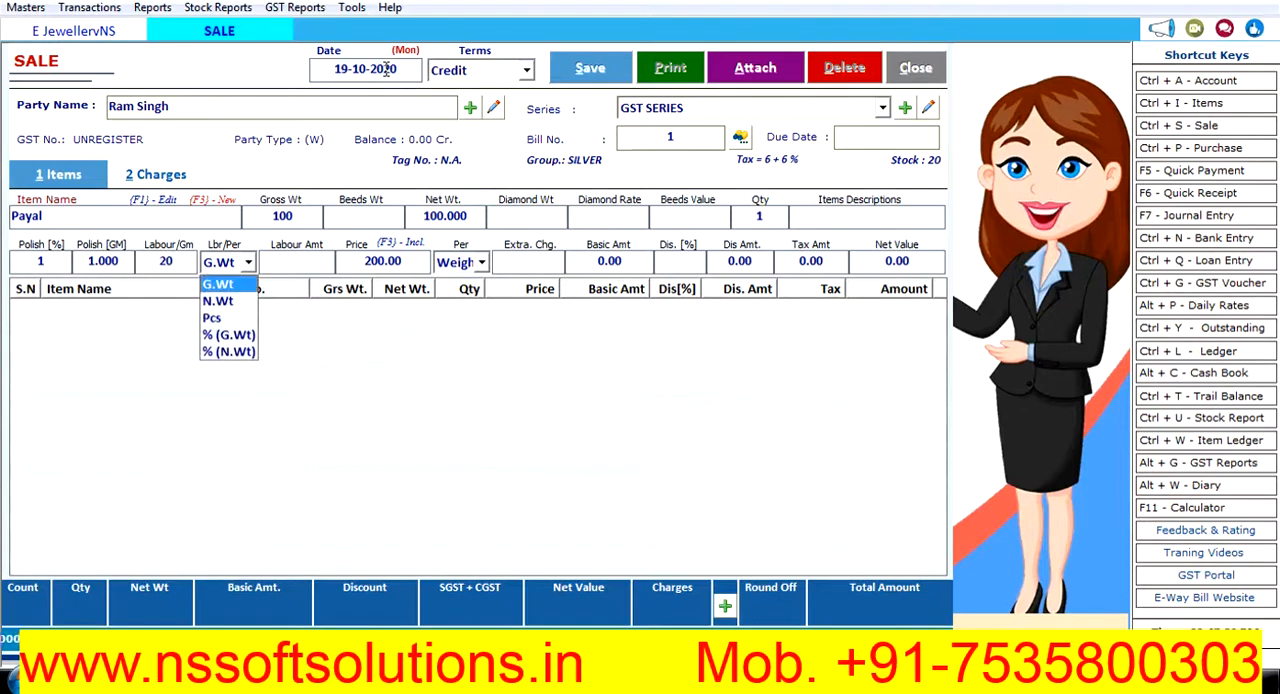
pyautogui.press('Down')
pyautogui.press('Down')
# - Keep the sale price of 200, charge it per Pcs without extra charge or discount, and add the Payal line to the bill
pyautogui.press('Return')
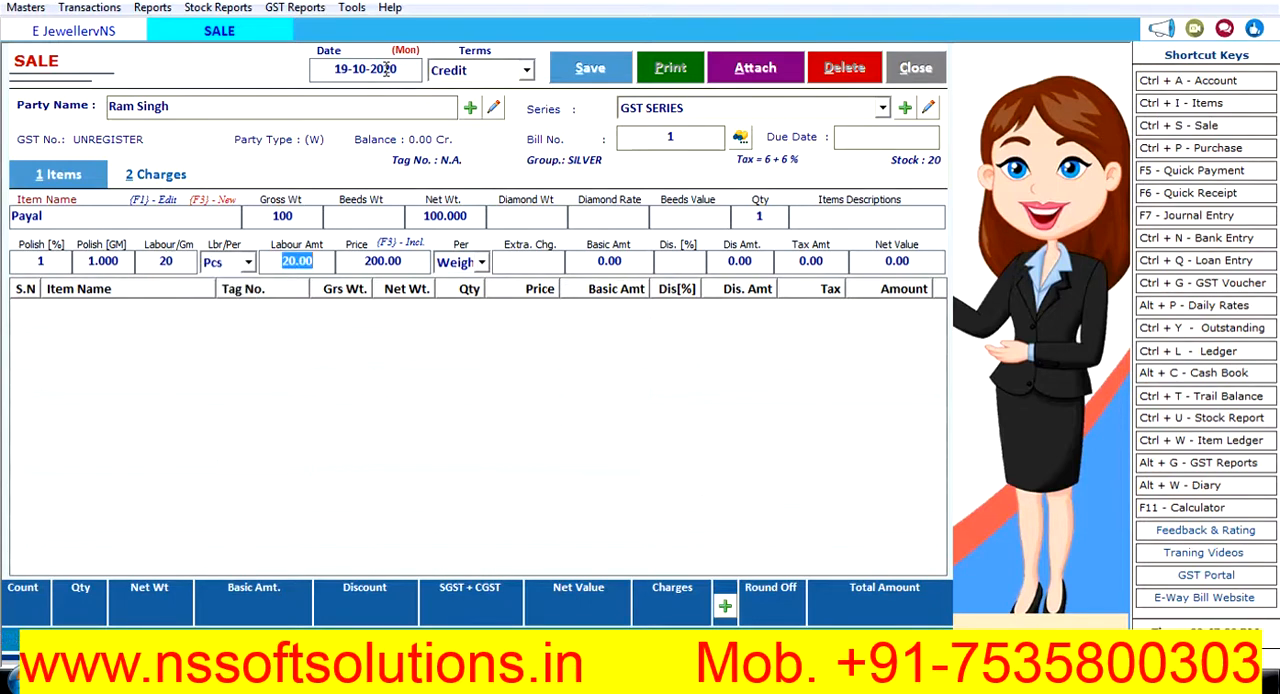
pyautogui.press('Return')
pyautogui.press('Return')
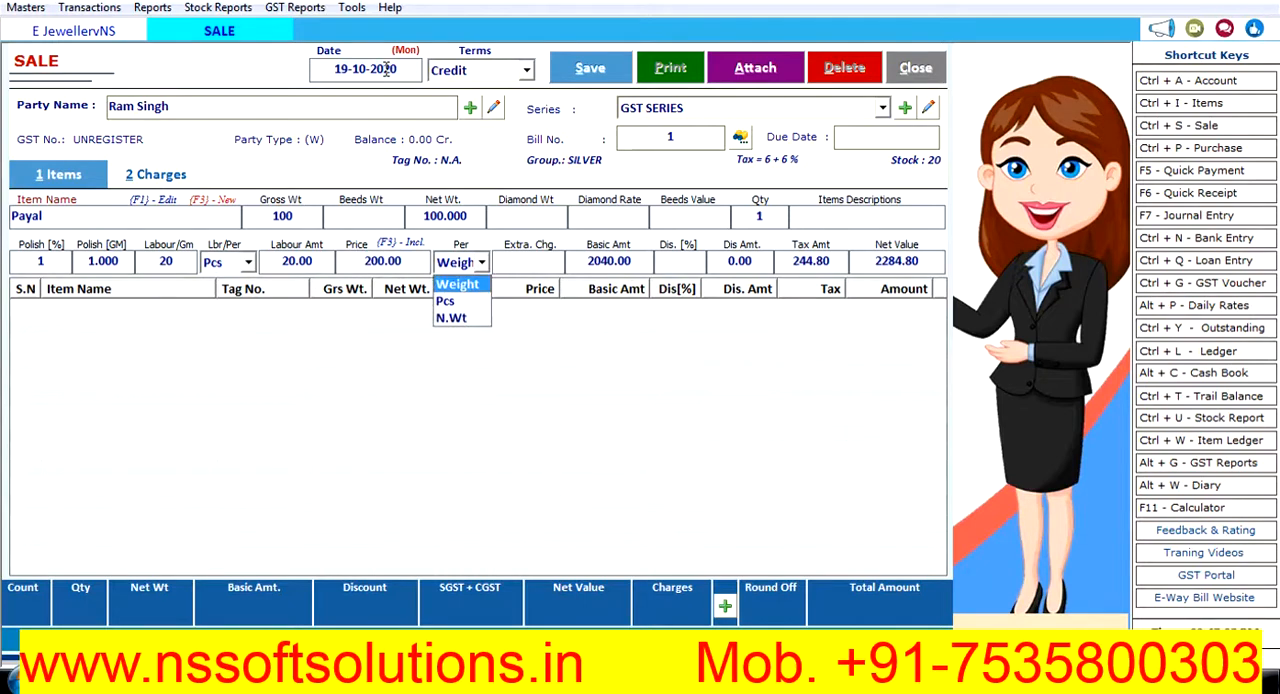
pyautogui.press('Down')
pyautogui.press('Return')
pyautogui.press('Return')
pyautogui.press('Return')
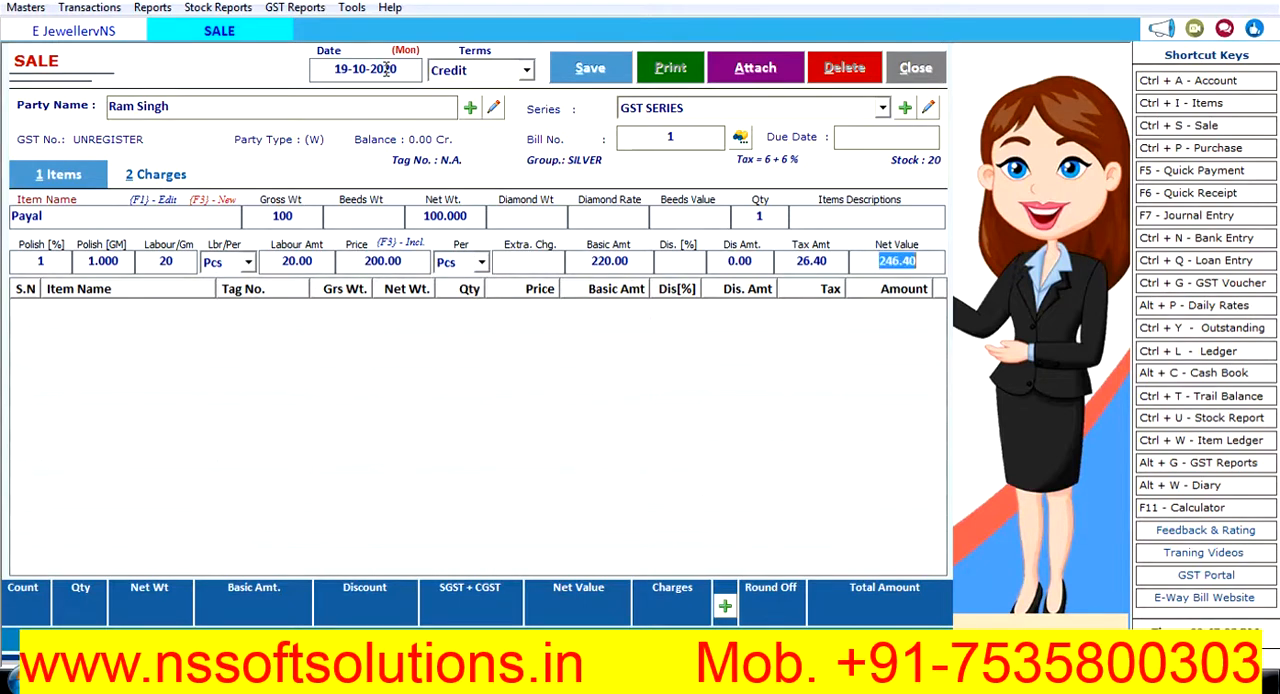
pyautogui.press('Return')
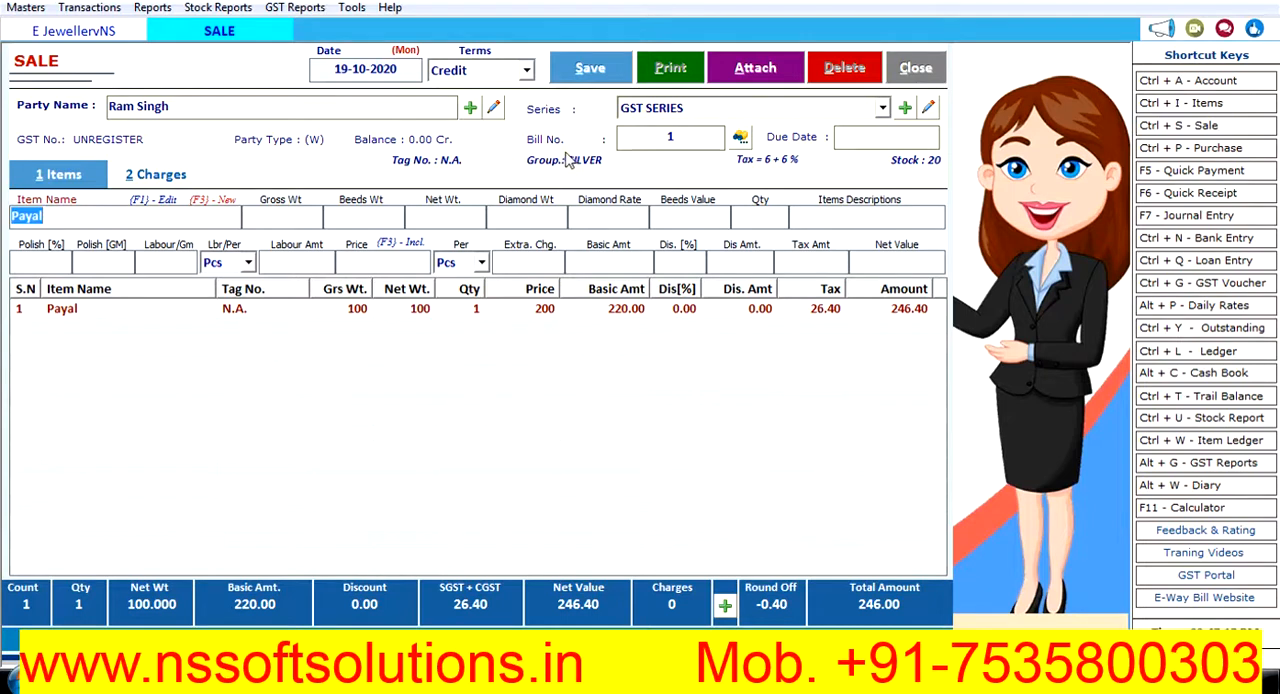
# - Look over the sale bill's payment options and close them without entering any amounts
pyautogui.click(725, 606)
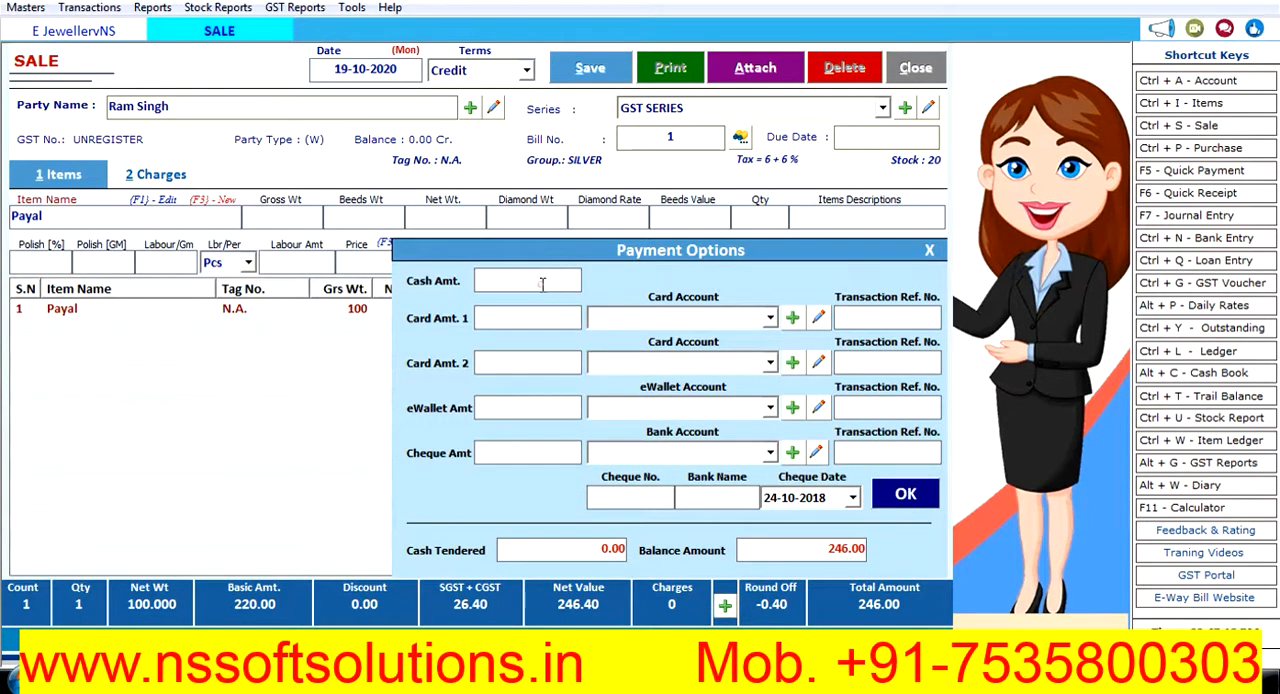
pyautogui.click(537, 400)
pyautogui.click(925, 500)
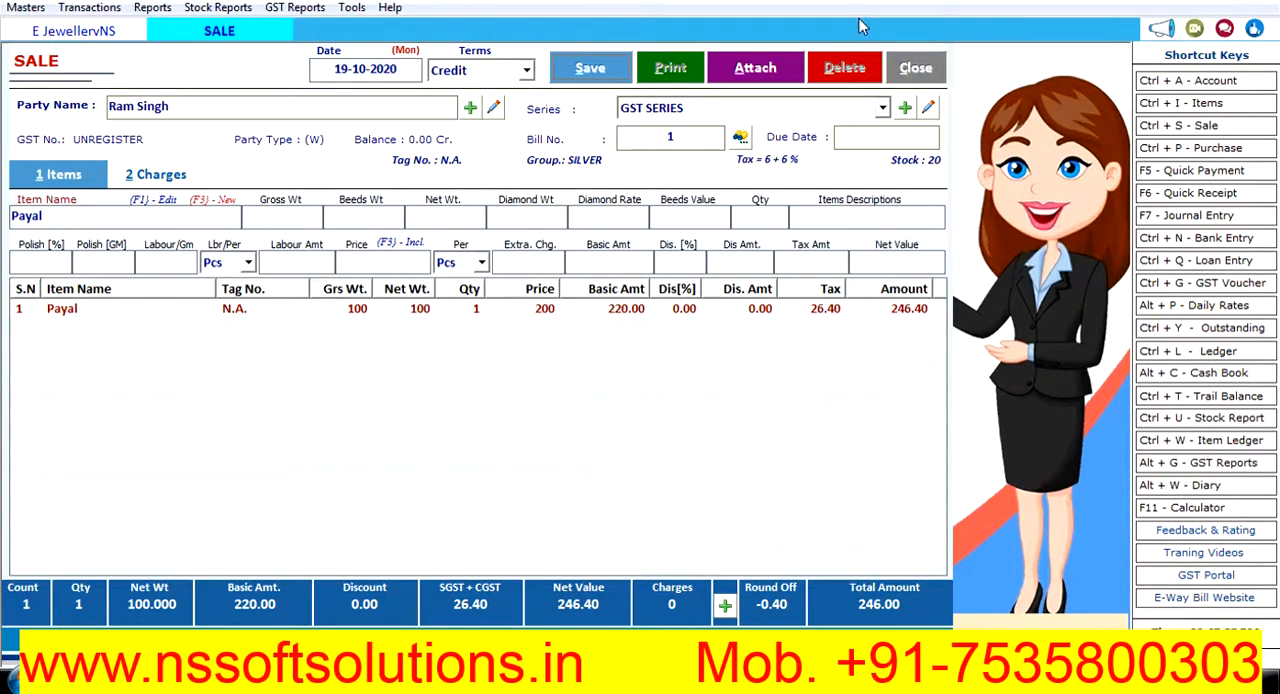
# - Save the sale bill and acknowledge the confirmation
pyautogui.click(588, 72)
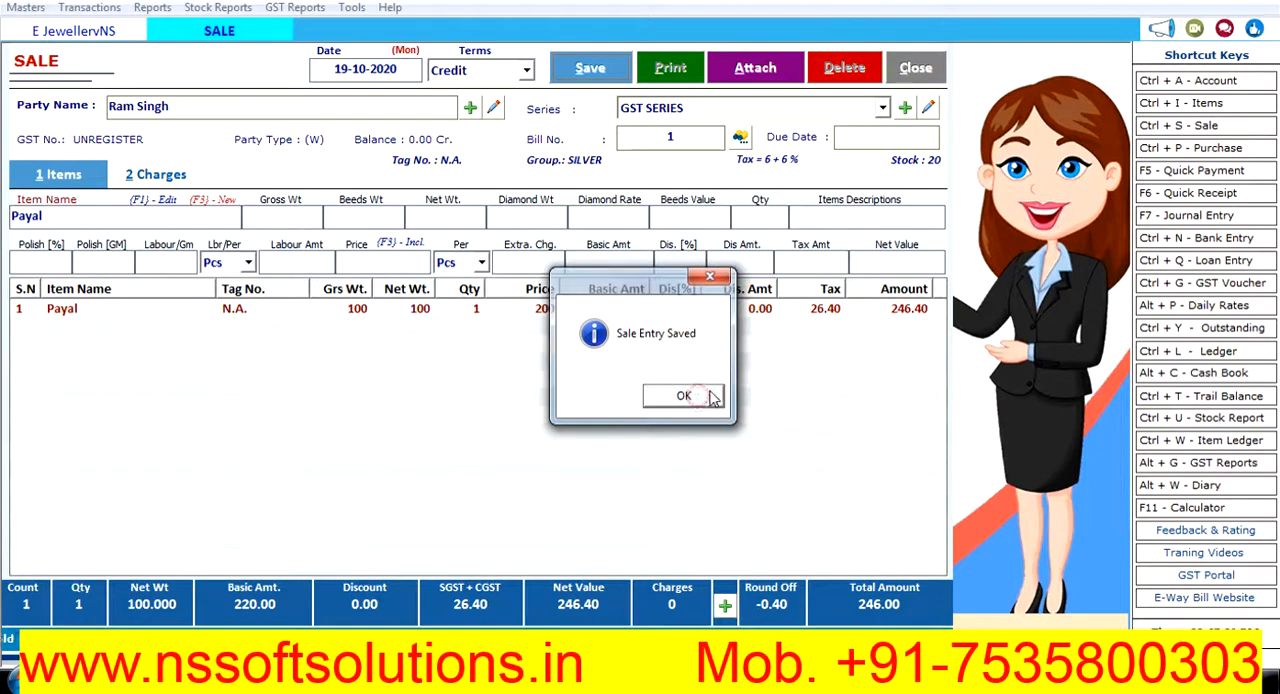
pyautogui.click(682, 397)
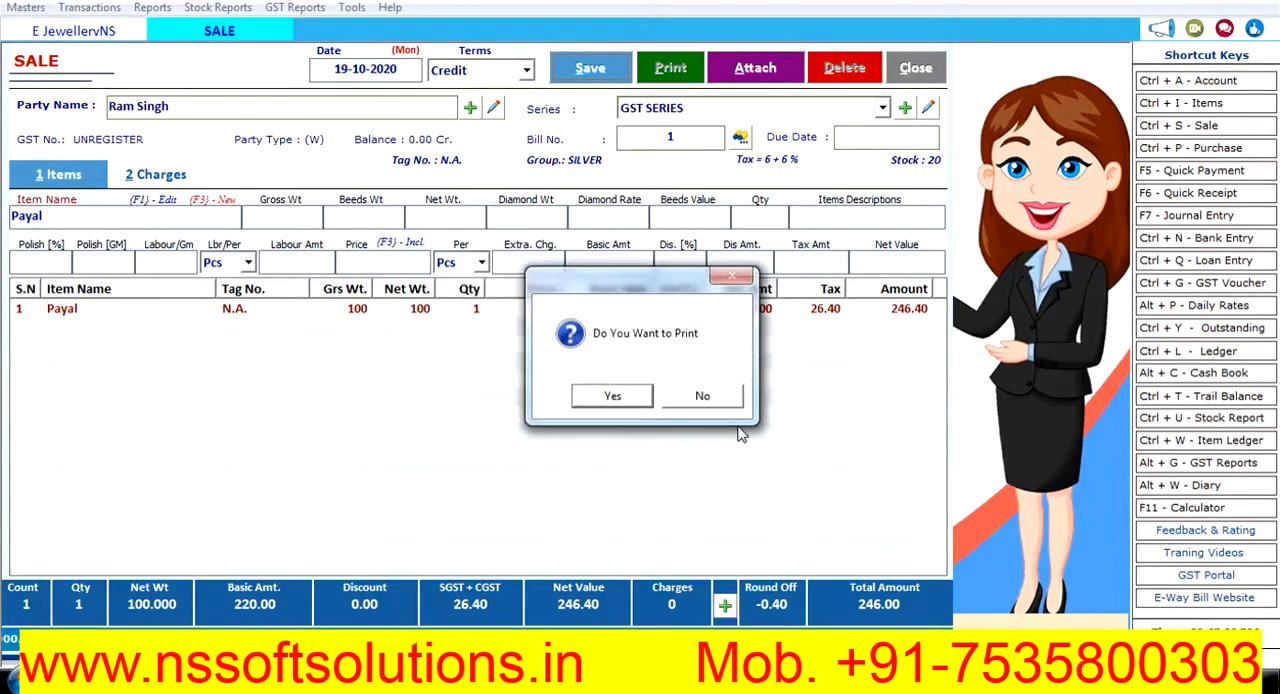
# - Accept printing the sale bill, choose the GST INVOICE format, preview the original copy and close the preview
pyautogui.click(610, 400)
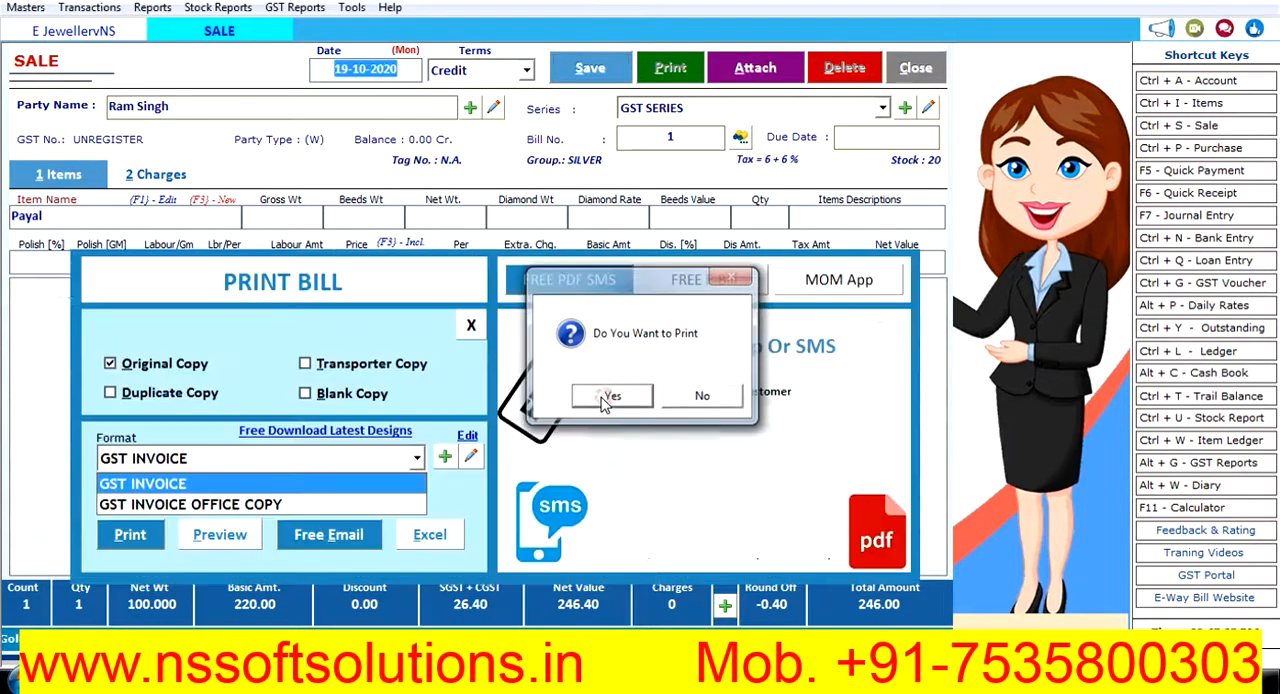
pyautogui.click(245, 484)
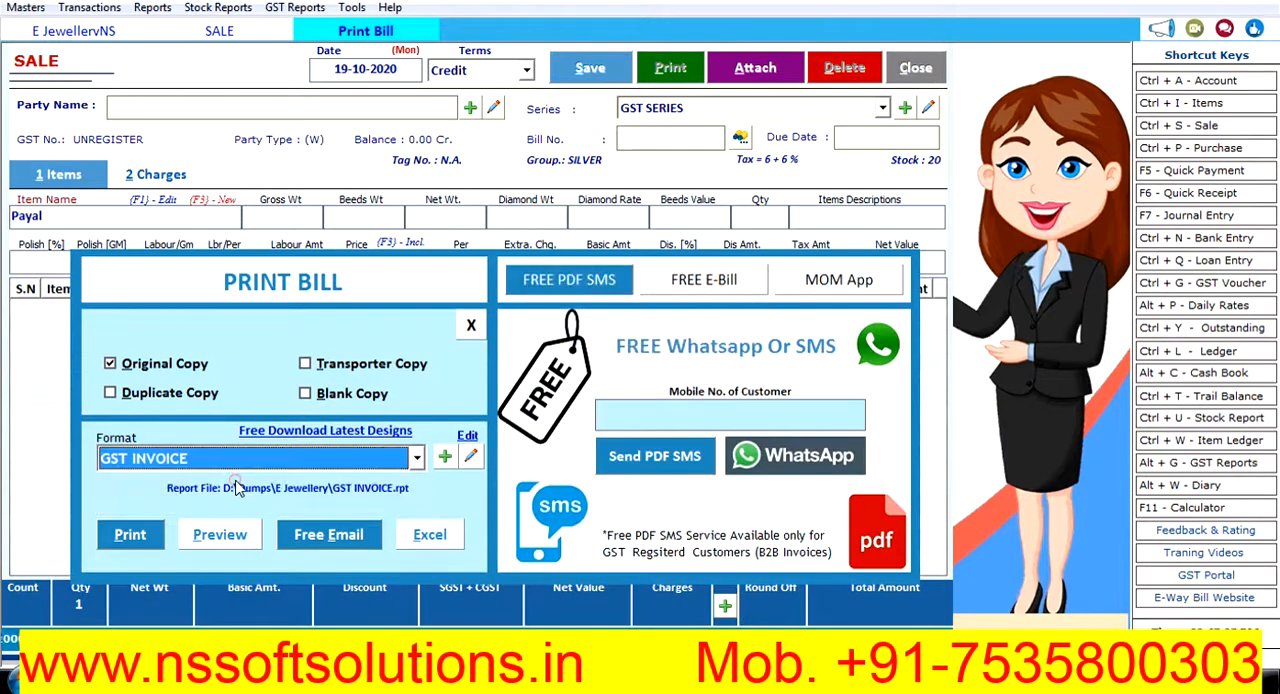
pyautogui.click(220, 535)
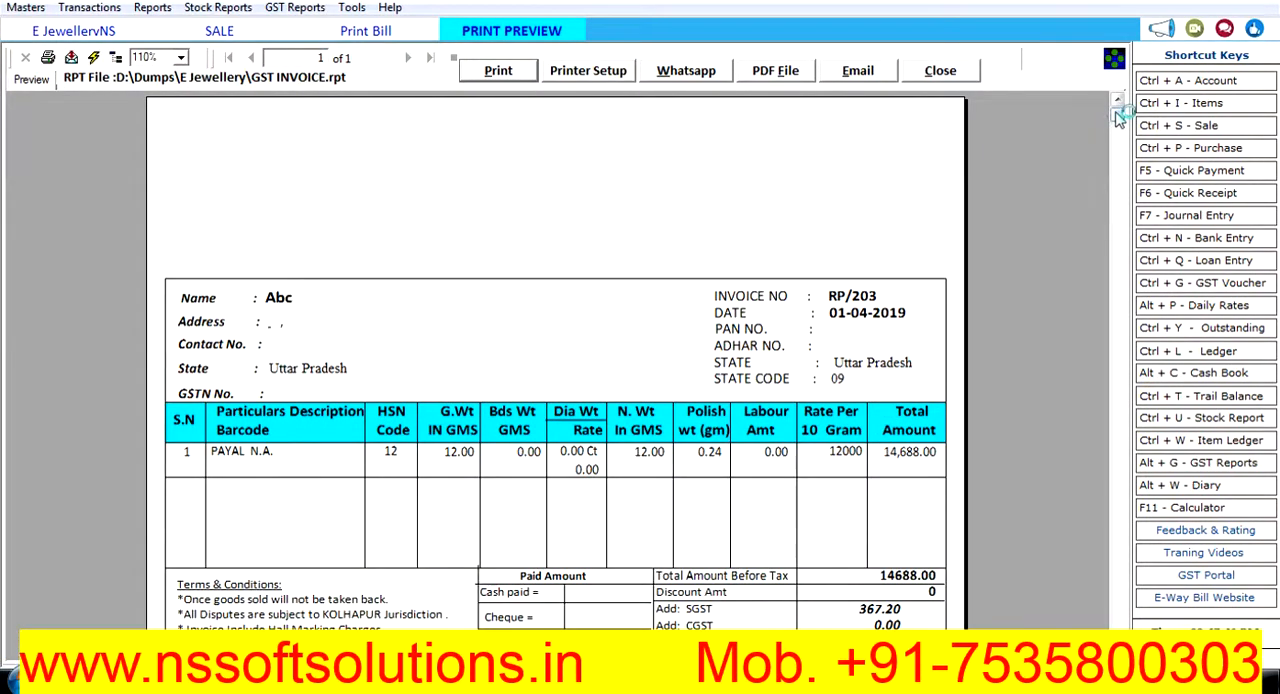
pyautogui.moveTo(1118, 116); pyautogui.dragTo(1123, 60)
pyautogui.click(940, 71)
# - Try to preview the bill in the GST INVOICE OFFICE COPY format, then close the preview
pyautogui.click(248, 462)
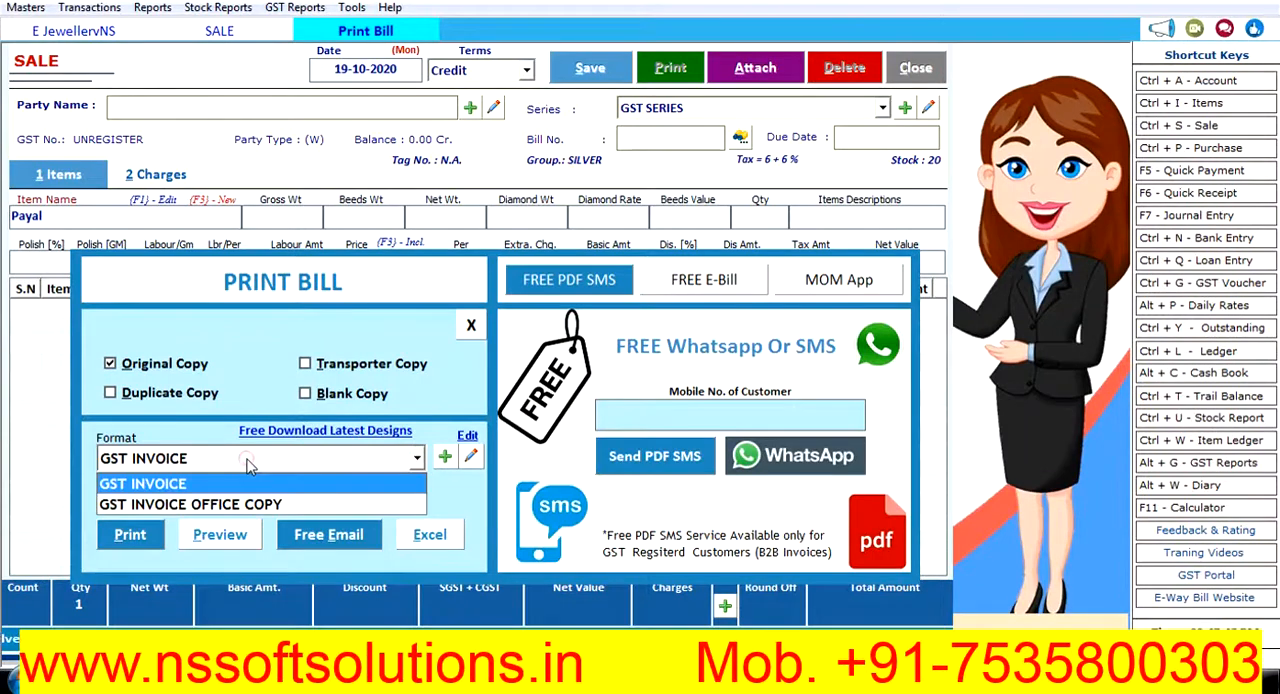
pyautogui.click(222, 504)
pyautogui.click(227, 535)
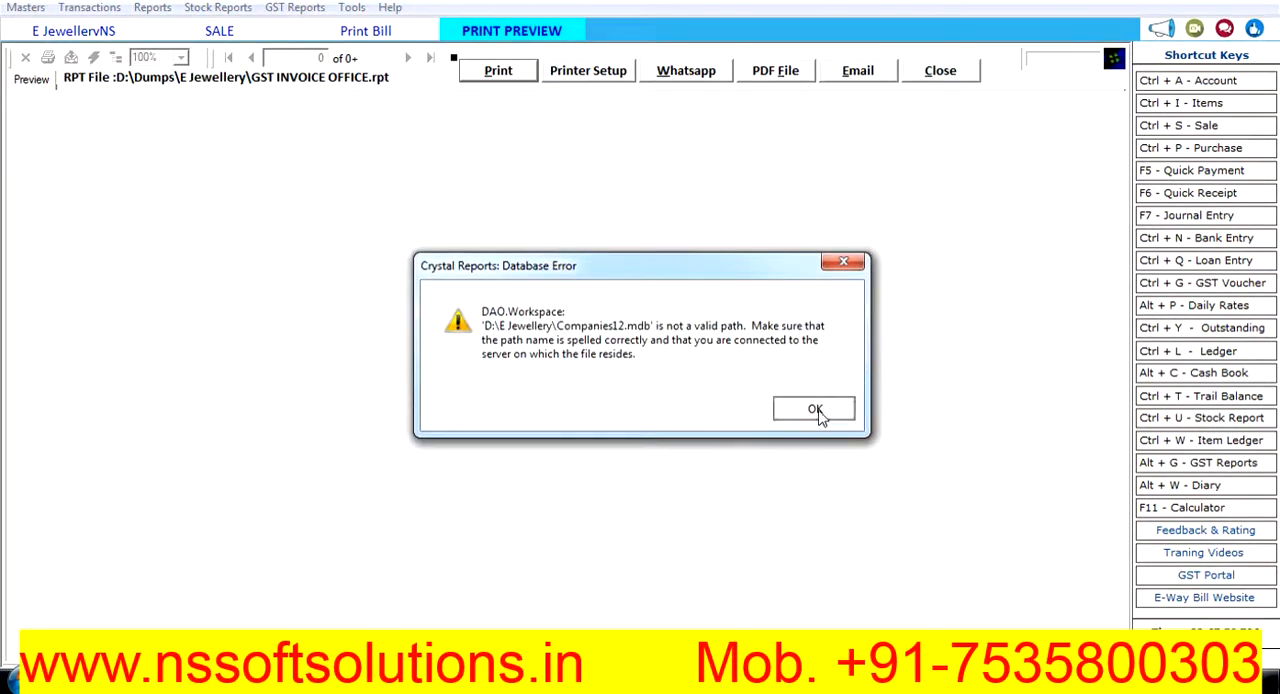
pyautogui.click(815, 410)
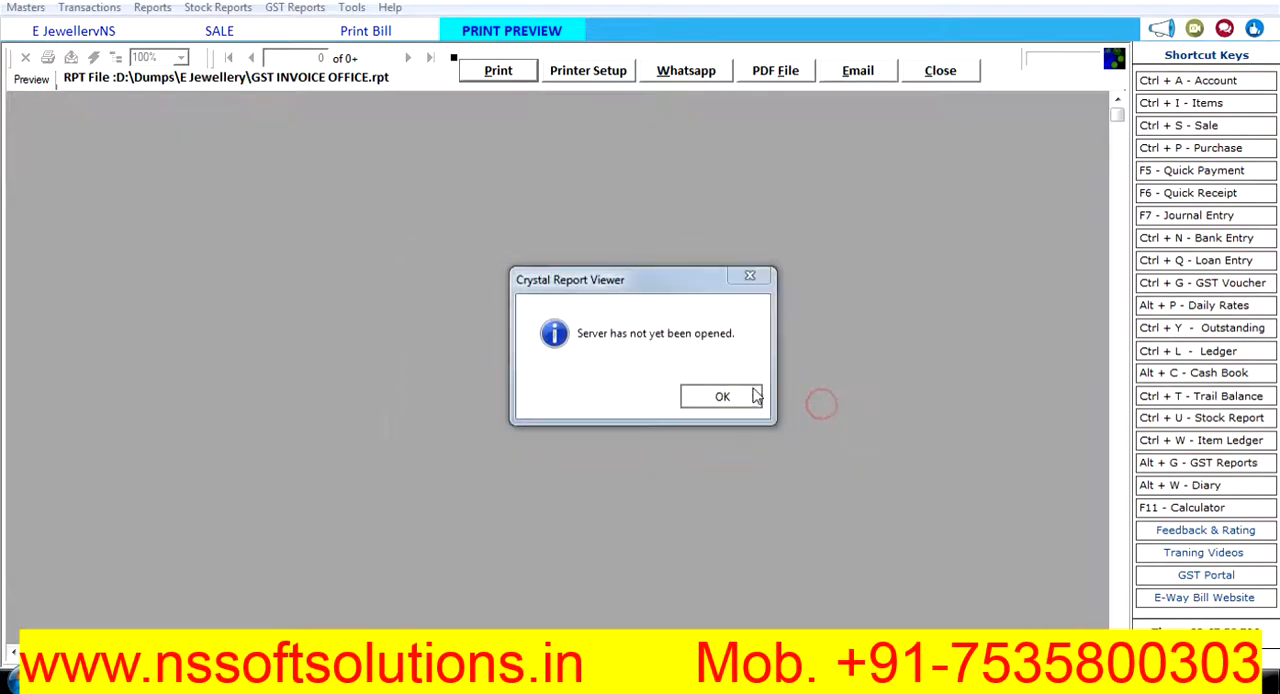
pyautogui.click(742, 396)
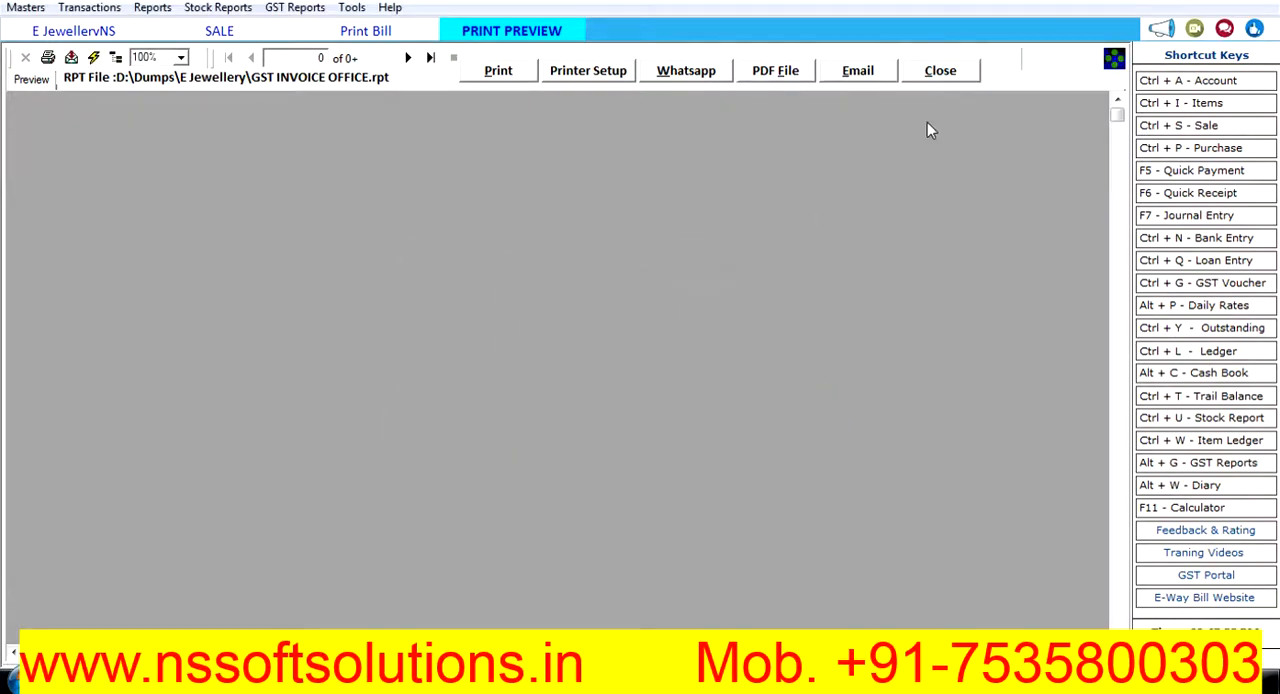
pyautogui.click(940, 70)
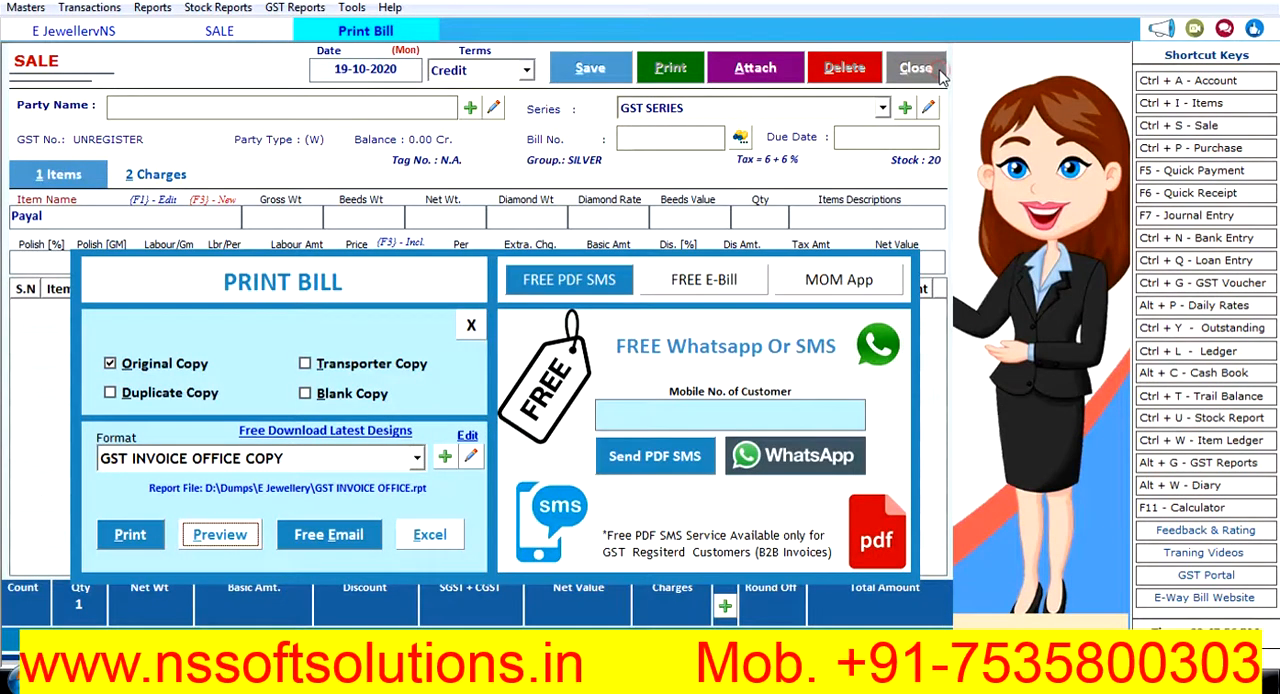
# - Switch the print format back to GST INVOICE and preview the bill again
pyautogui.click(325, 462)
pyautogui.click(265, 479)
pyautogui.click(255, 534)
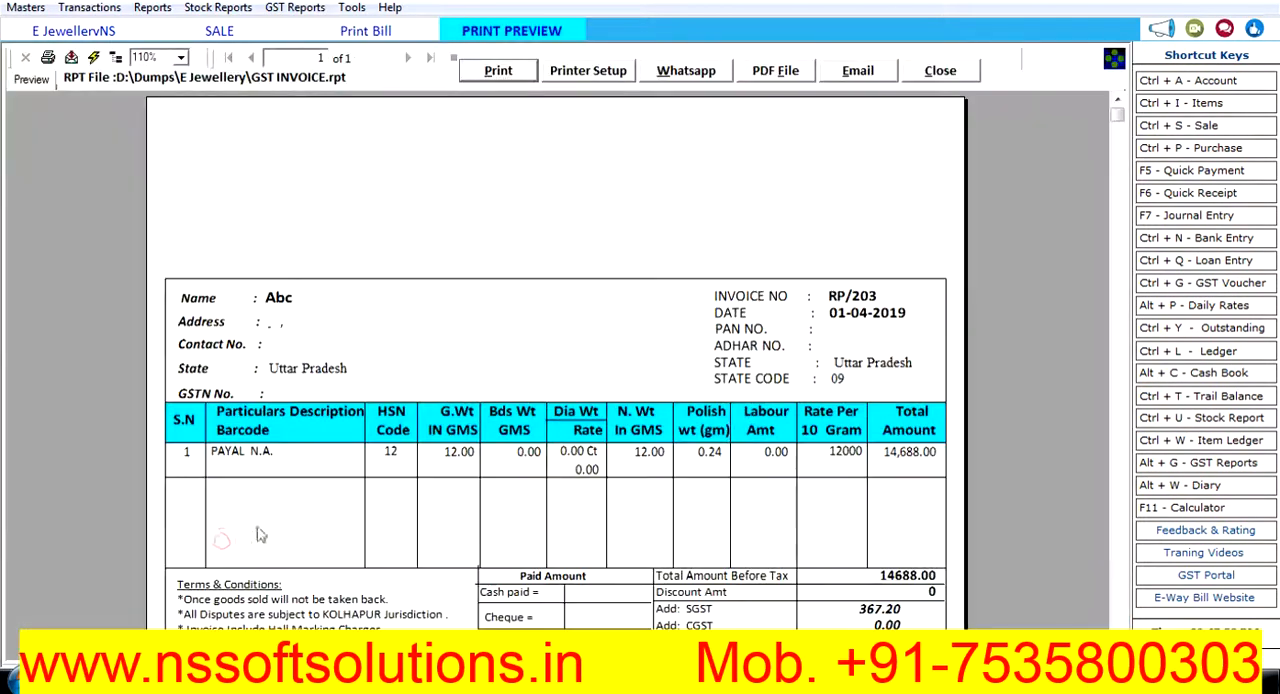